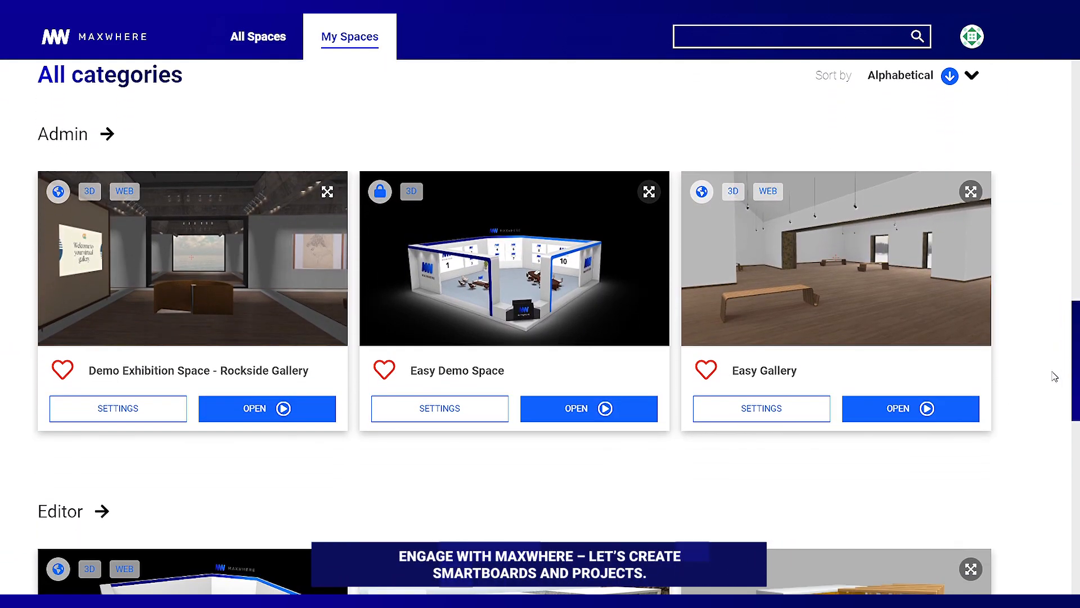
Open the Easy Gallery space and bring up its Project Explorer.
left_click(906, 410)
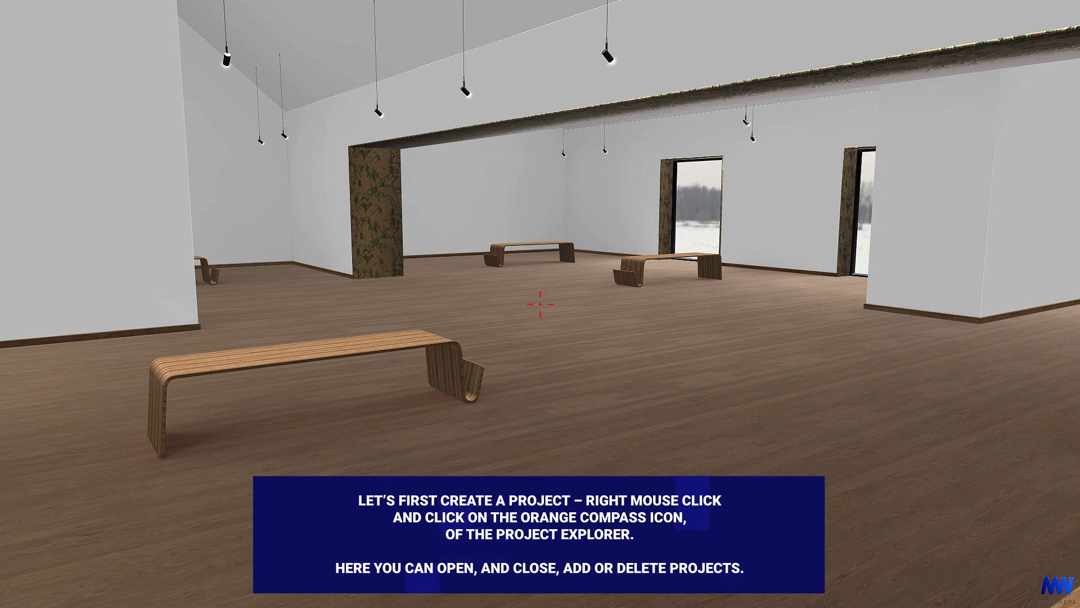
right_click(541, 304)
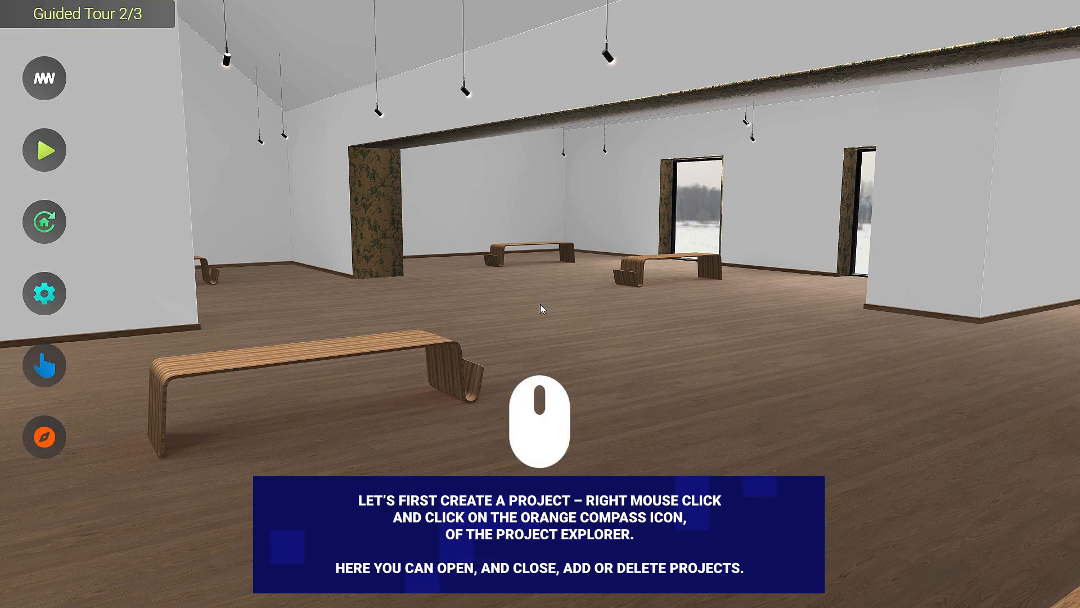
left_click(45, 438)
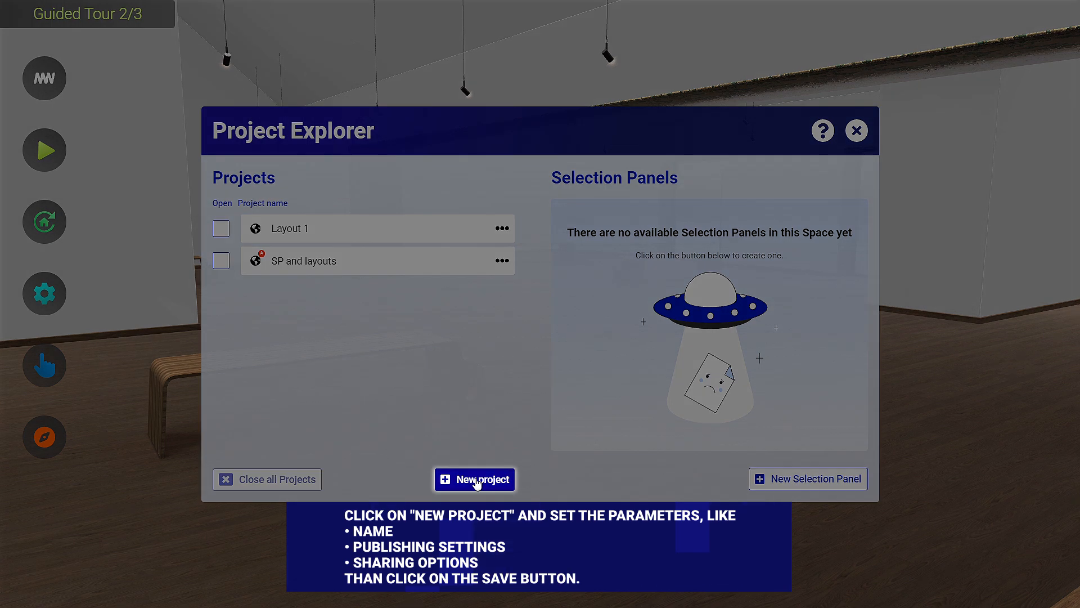
Create a new project titled "Test project", keep it private and unlisted, and save it.
left_click(476, 479)
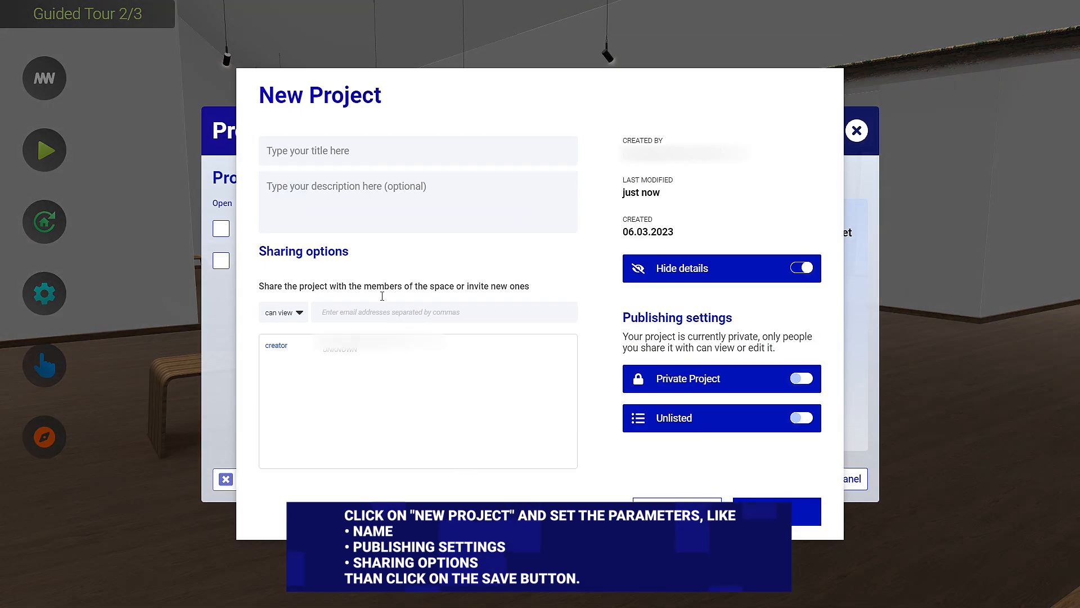
type("Test project")
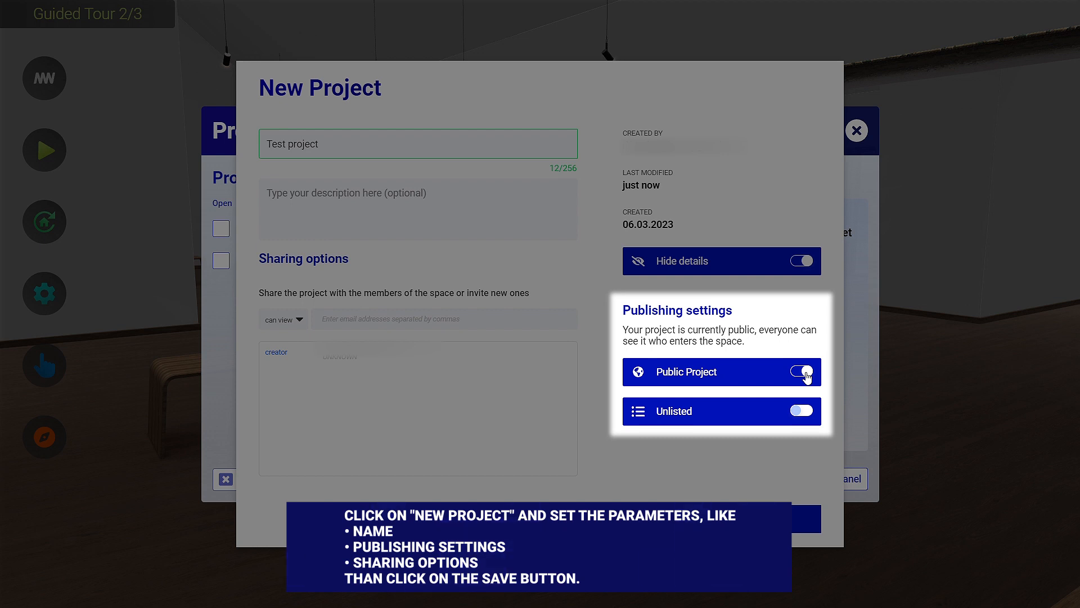
left_click(807, 376)
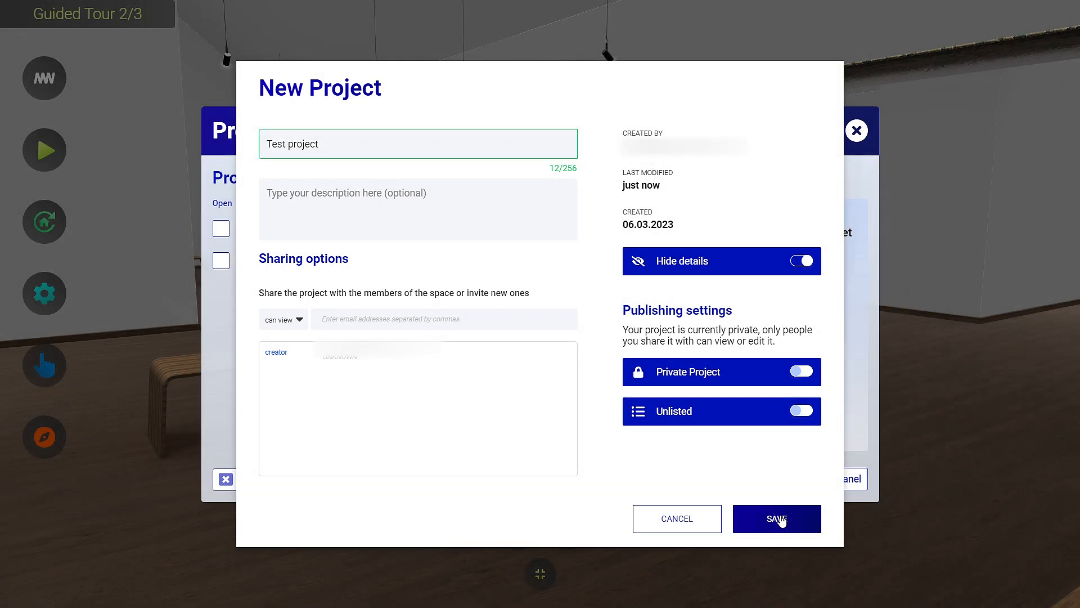
left_click(779, 518)
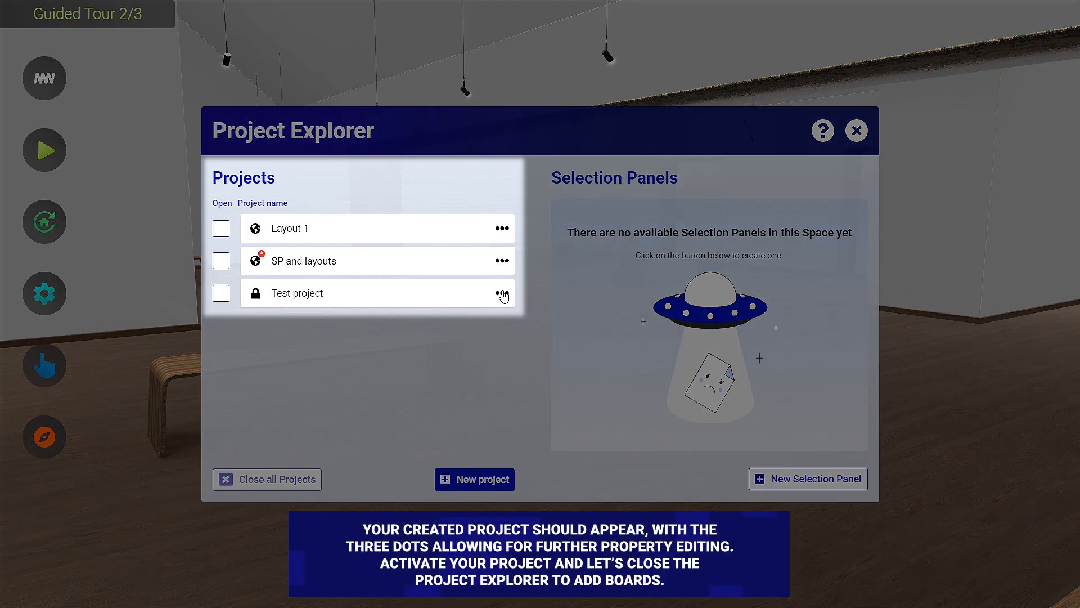
Look at the actions available for Test project and close the Project Explorer.
left_click(502, 294)
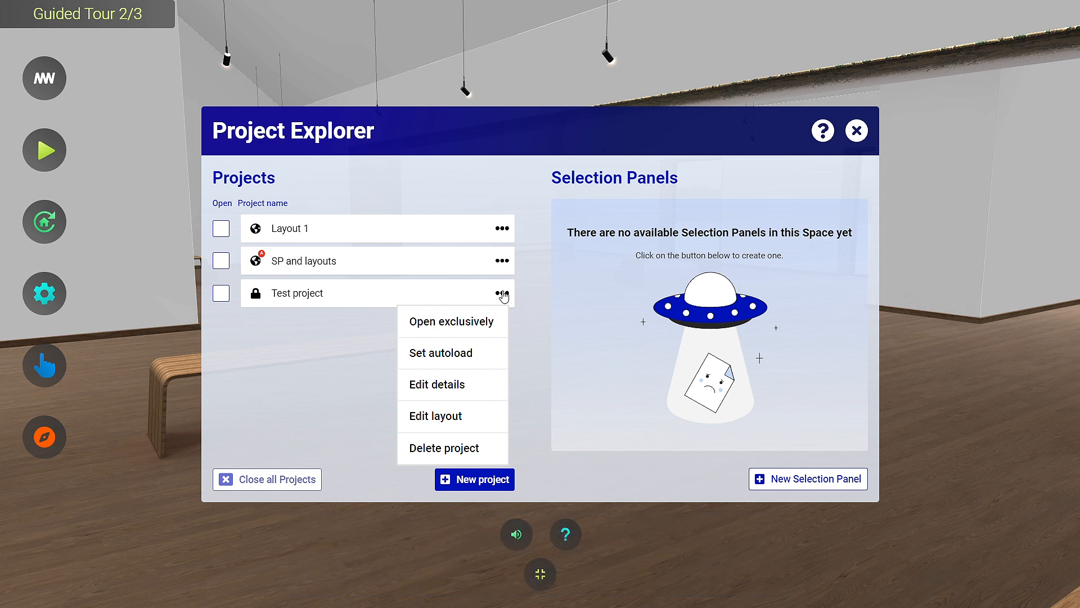
left_click(857, 131)
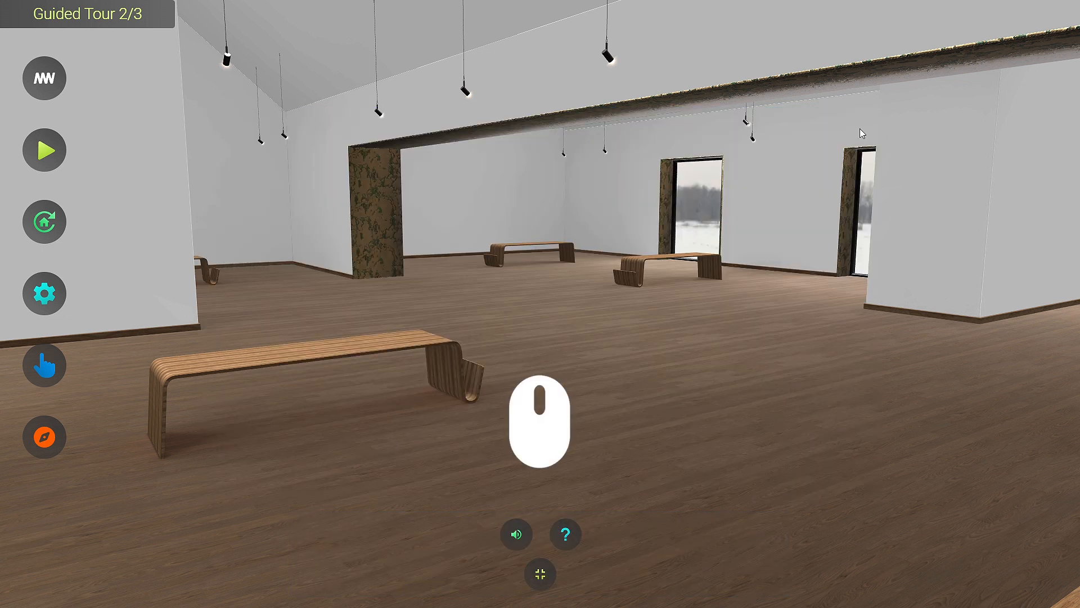
left_click(859, 128)
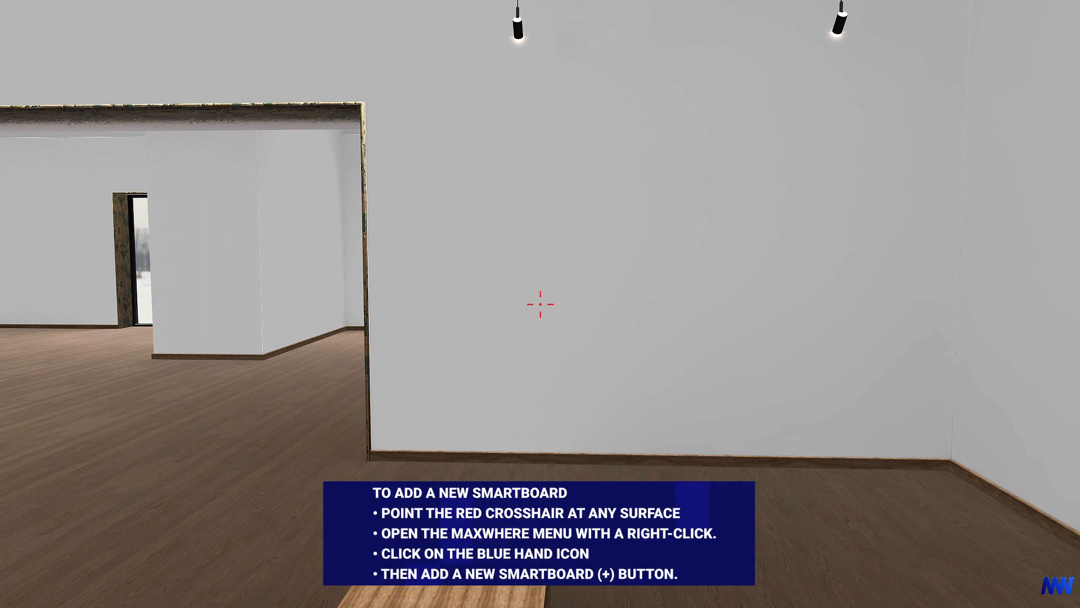
Start a new board on the blank gallery wall in the Smartboard Editor and assign it to Test project.
right_click(541, 304)
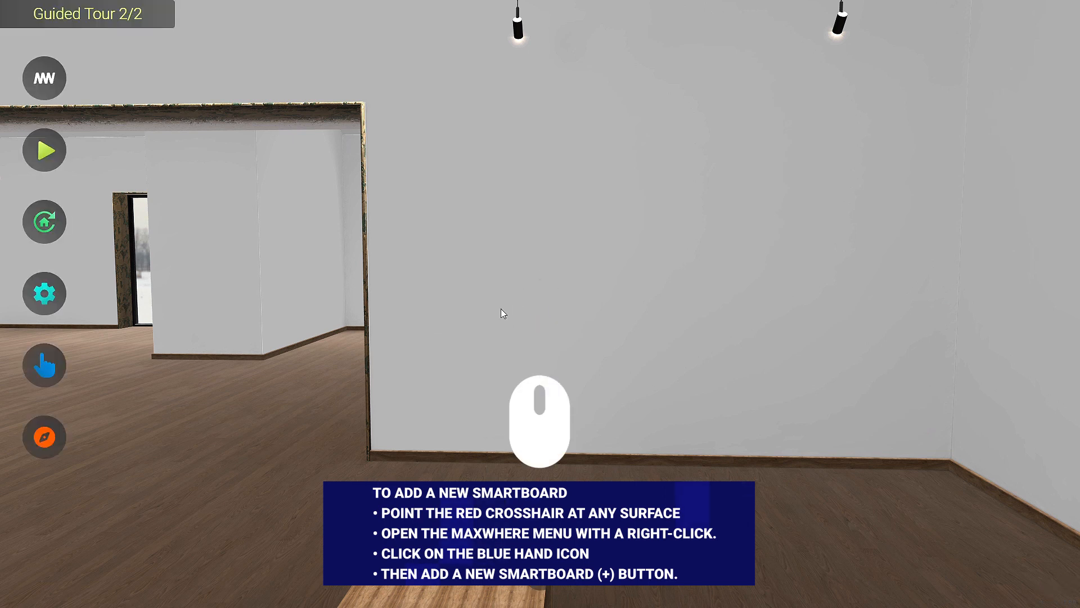
left_click(46, 369)
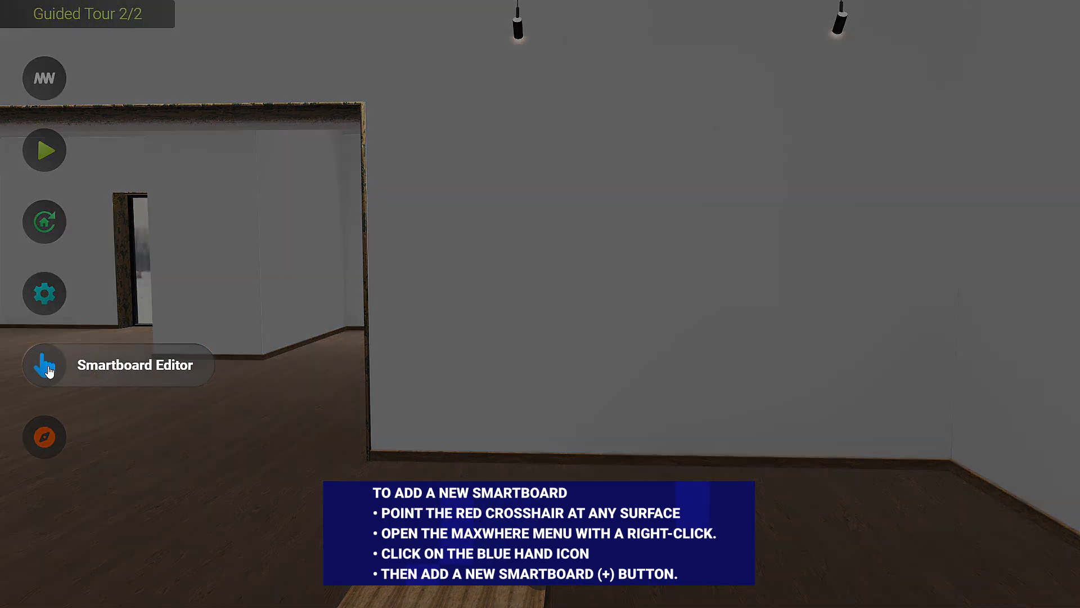
left_click(47, 368)
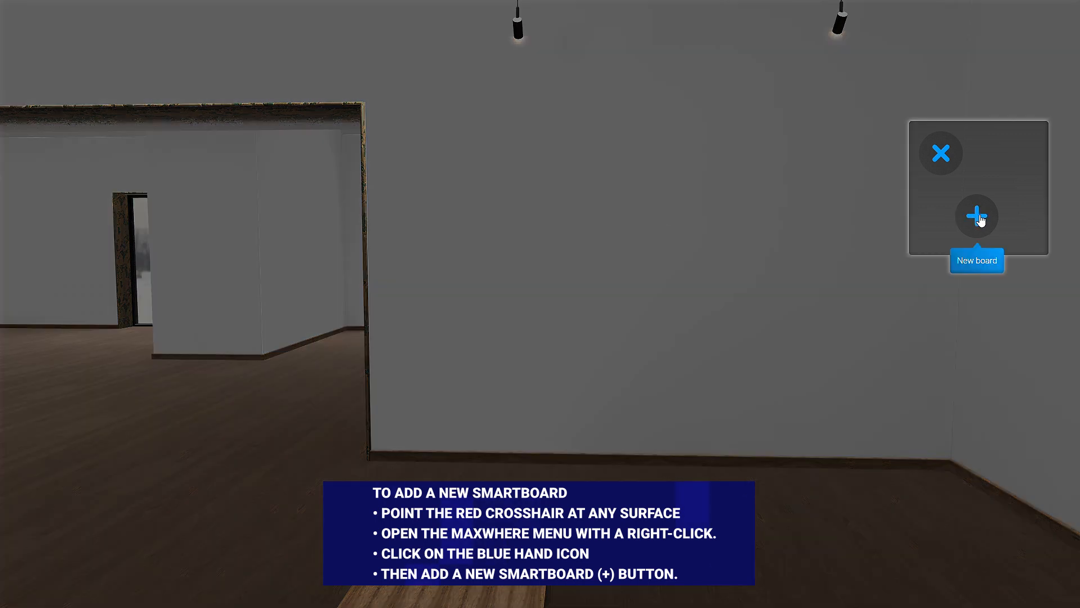
left_click(978, 218)
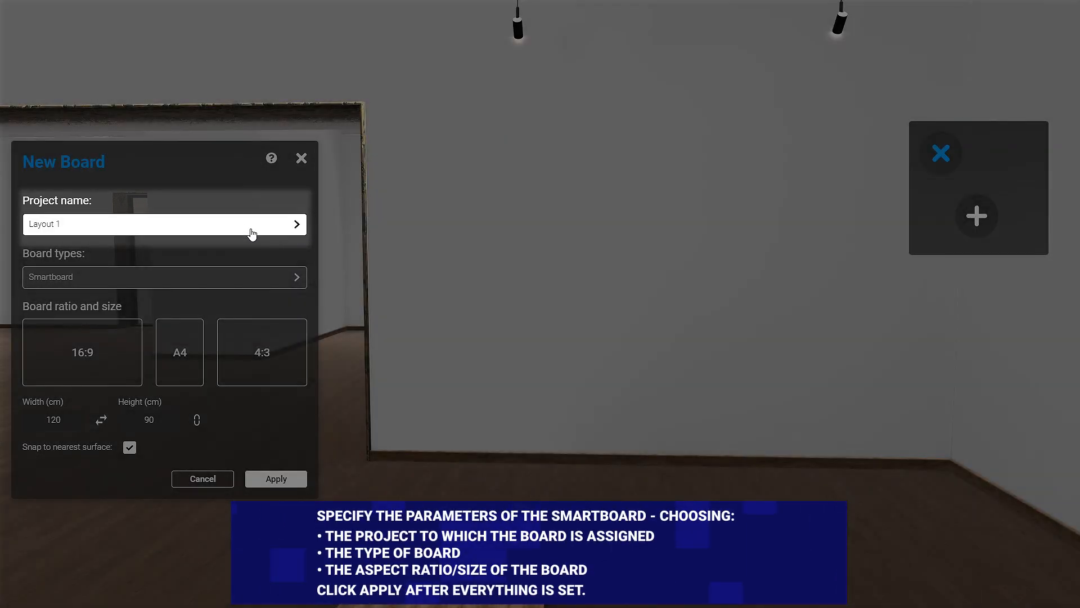
left_click(251, 234)
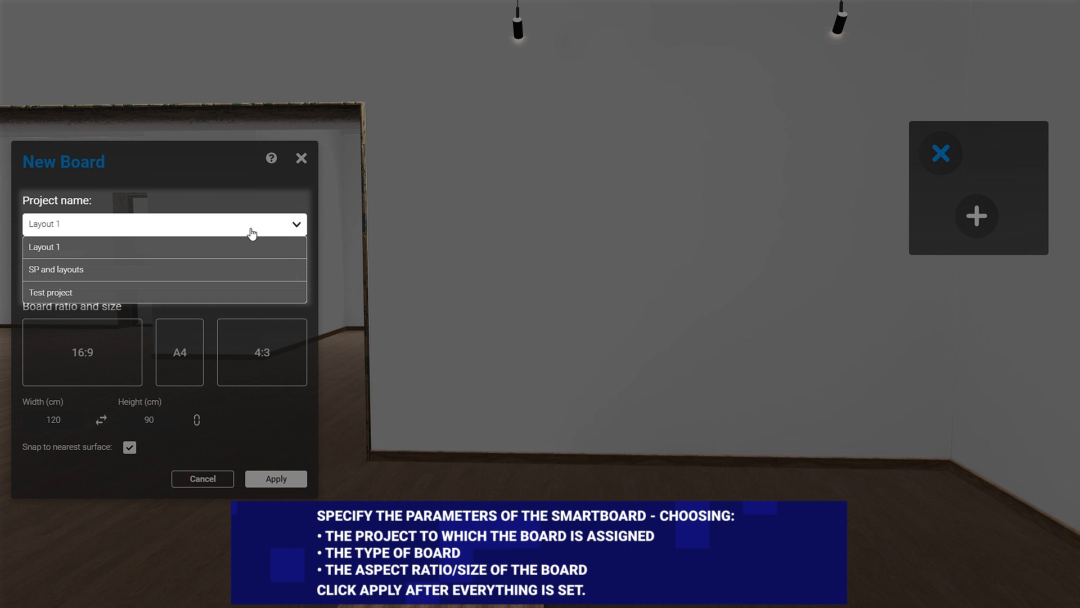
left_click(228, 296)
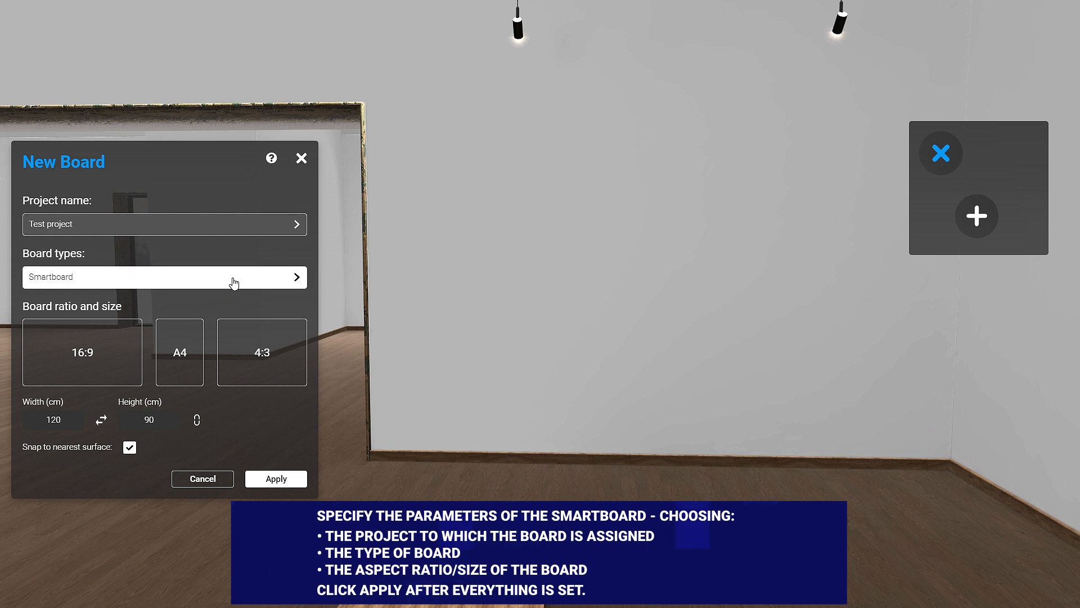
Set the new board's type to Smartboard with a 16:9 ratio and place it on the wall.
left_click(234, 283)
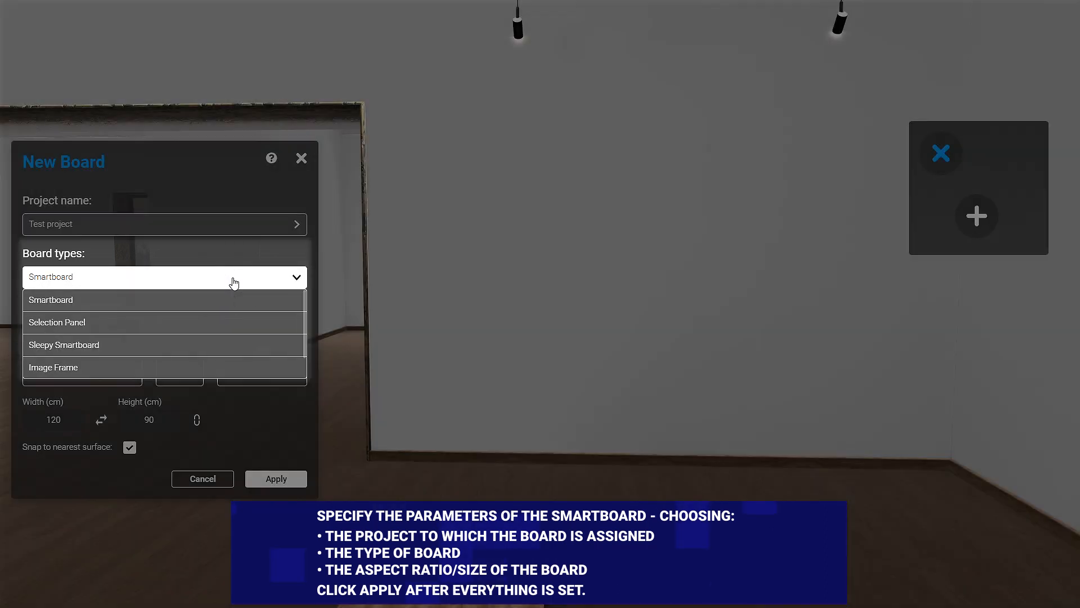
scroll(233, 321, "down", 1)
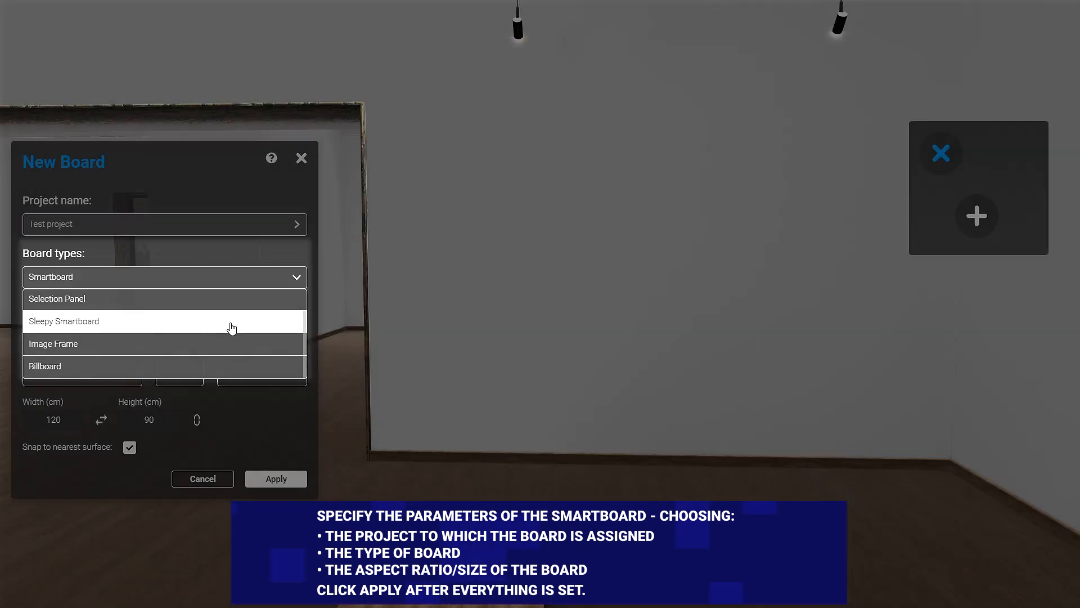
scroll(222, 372, "up", 1)
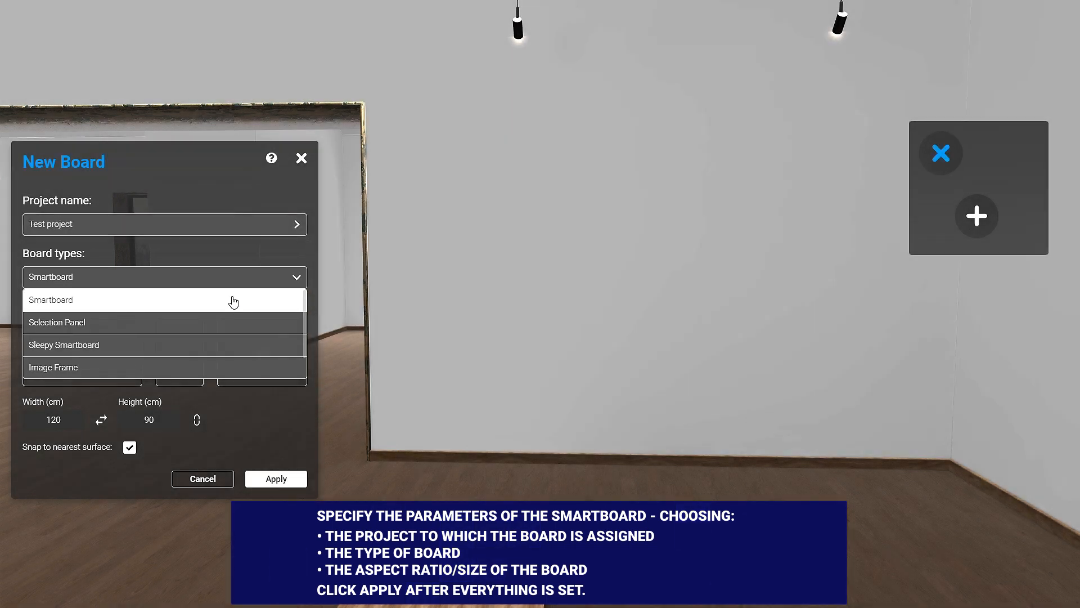
left_click(233, 302)
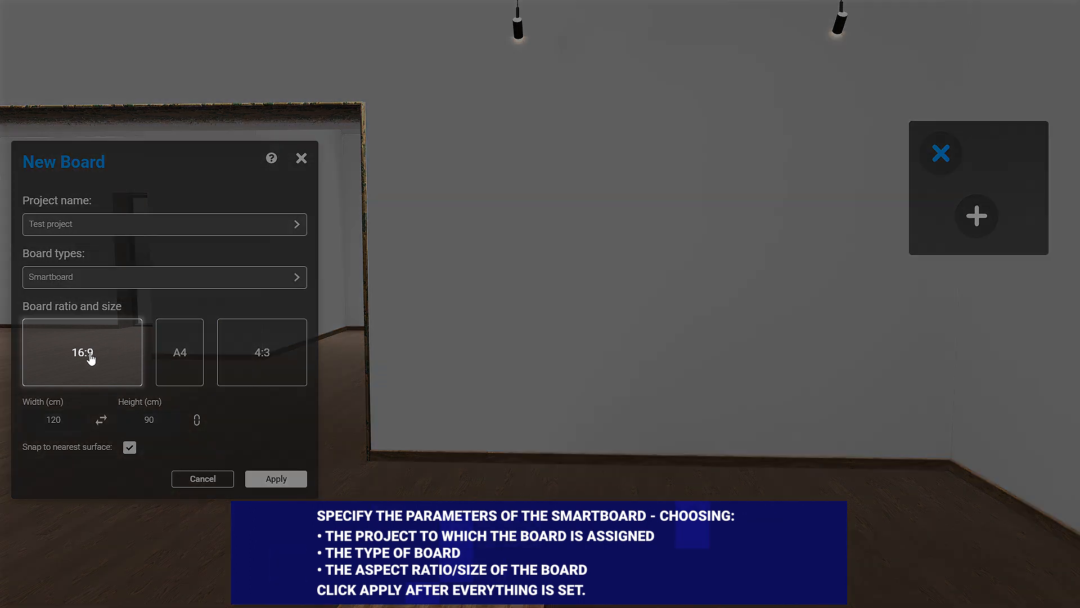
left_click(90, 357)
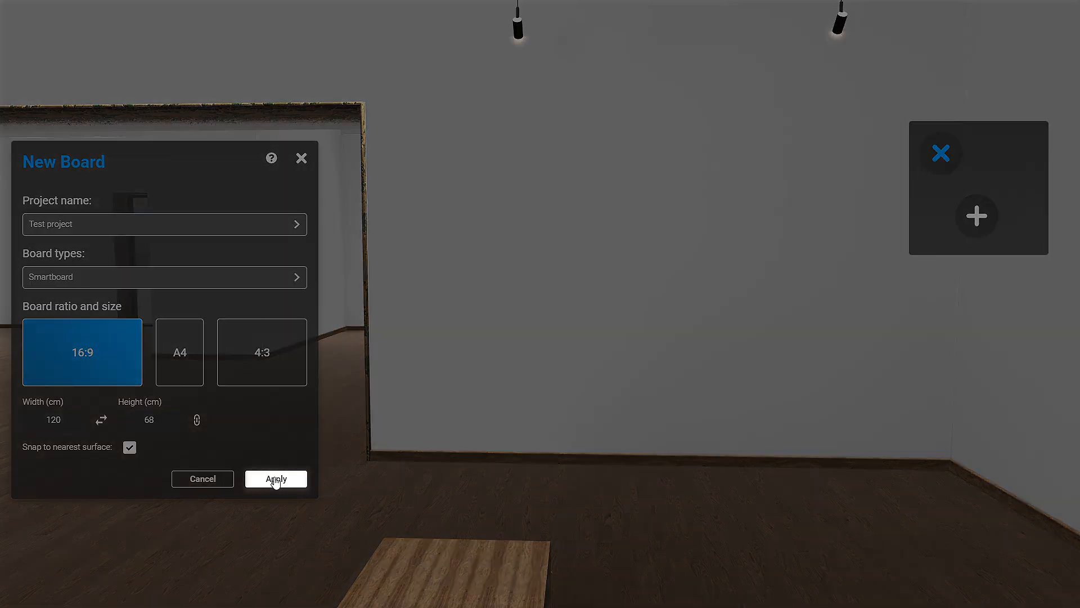
left_click(275, 479)
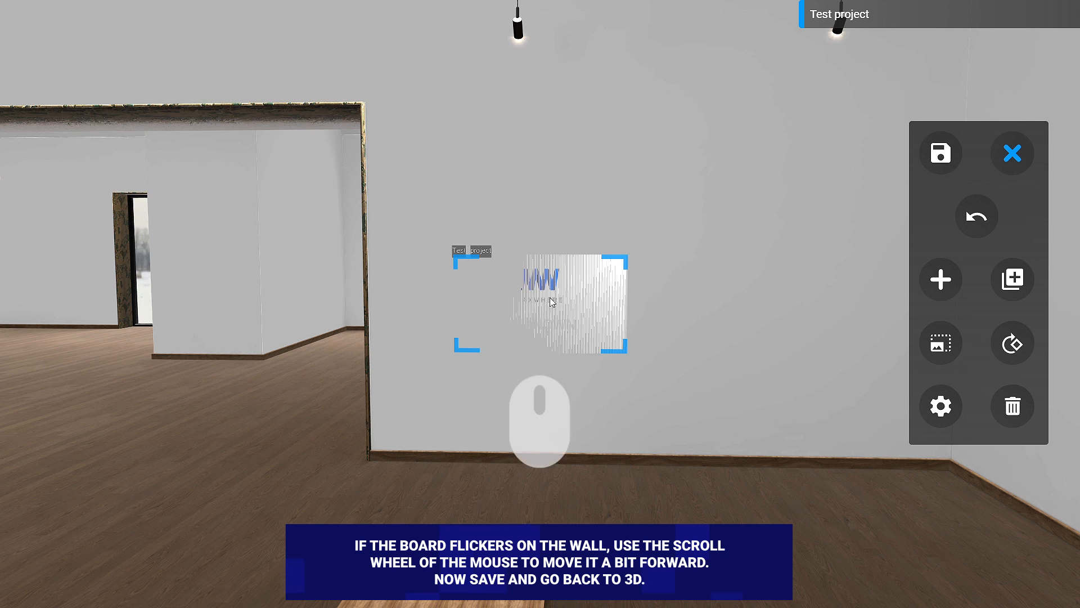
Shift the smartboard slightly forward from the wall, then save the layout and exit the Smartboard Editor.
scroll(545, 299, "up", 2)
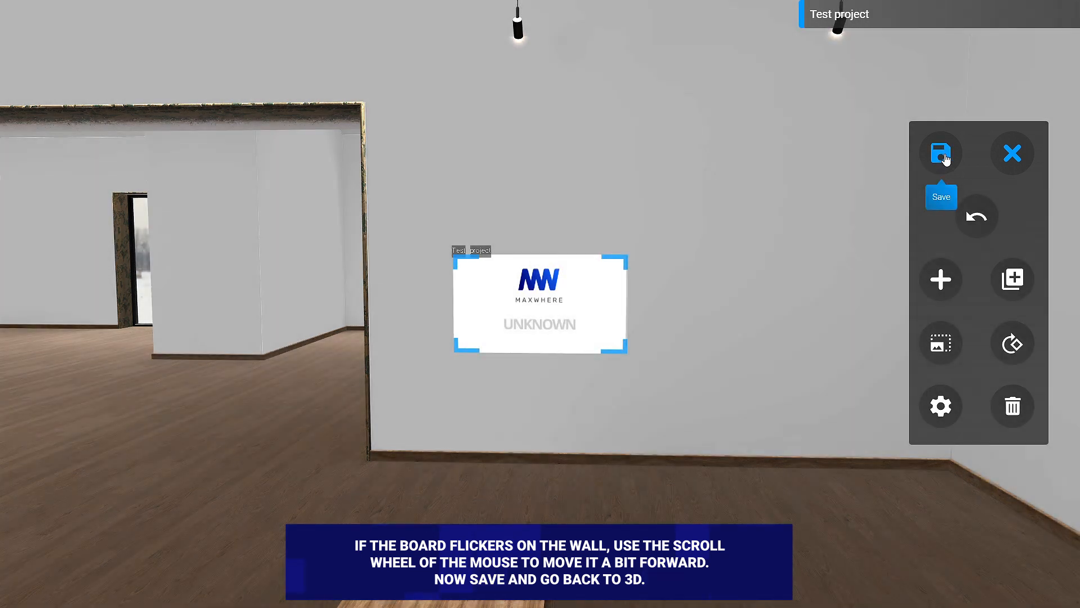
left_click(944, 157)
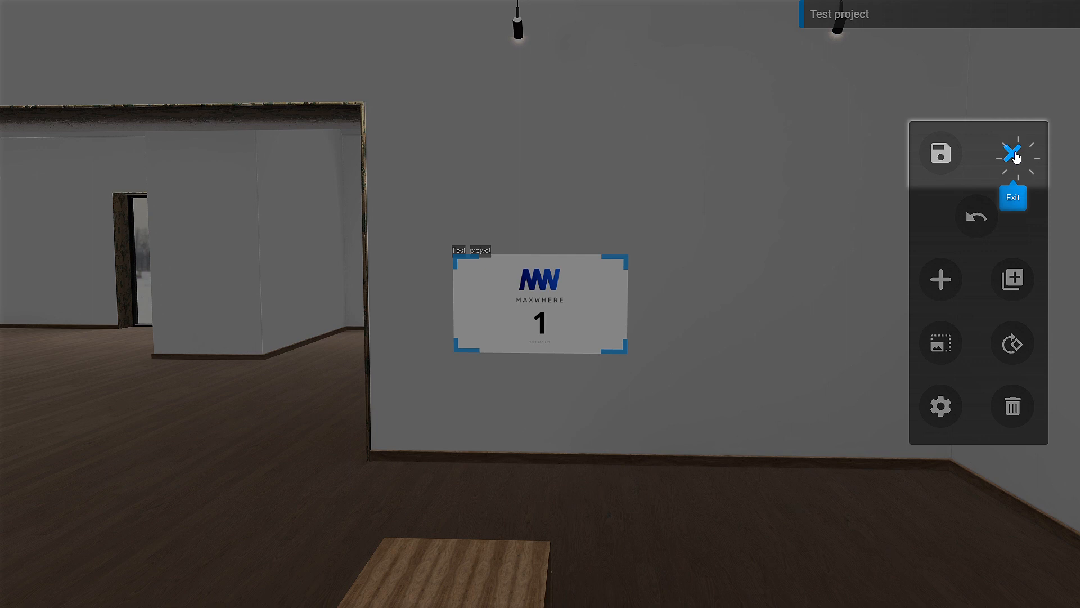
left_click(1013, 154)
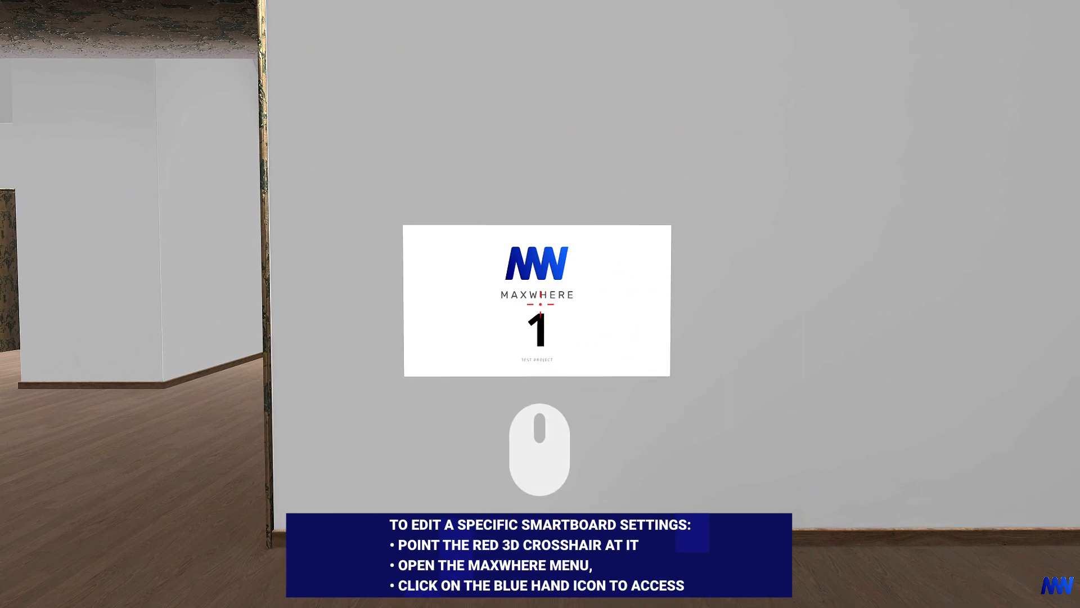
Reopen smartboard 1 for editing and reposition it along the wall, slightly higher and further left than its original place.
right_click(540, 305)
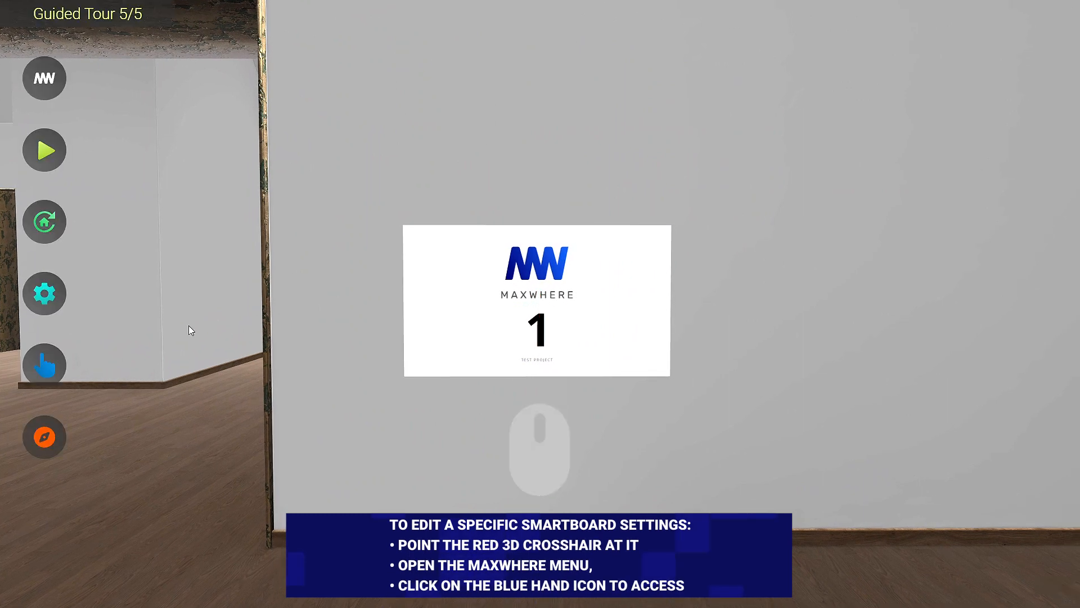
left_click(55, 366)
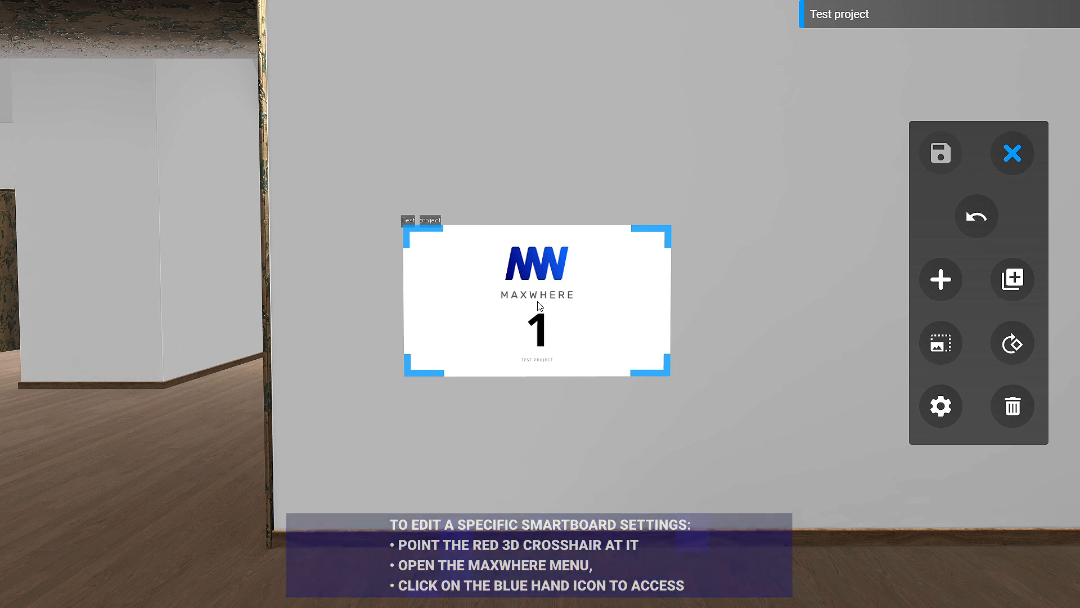
key("Up")
left_click_drag(542, 259, 538, 214)
key("Down")
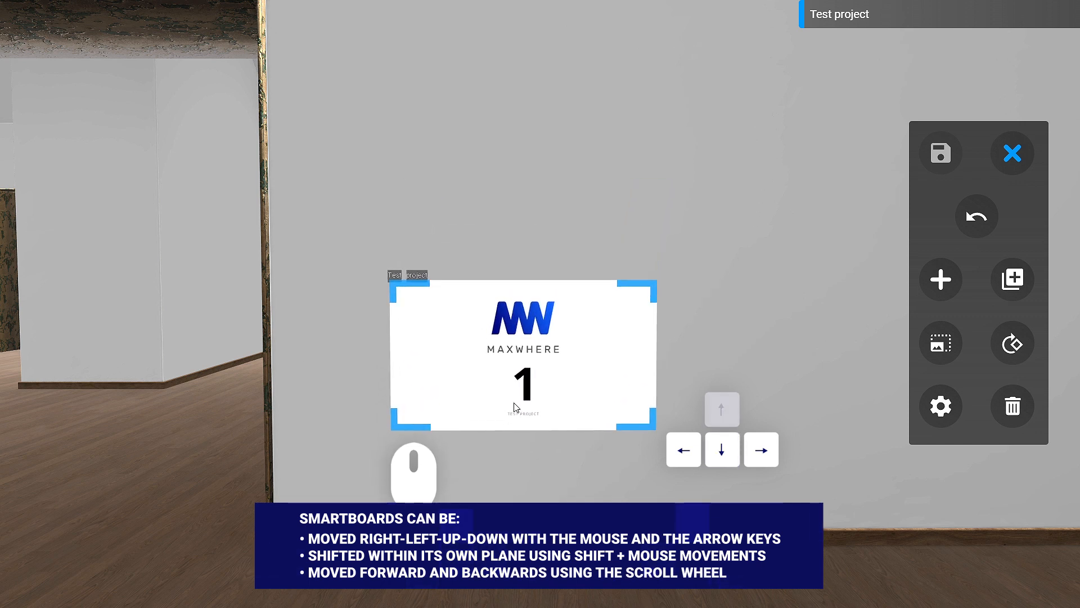
key("Up")
key("Left")
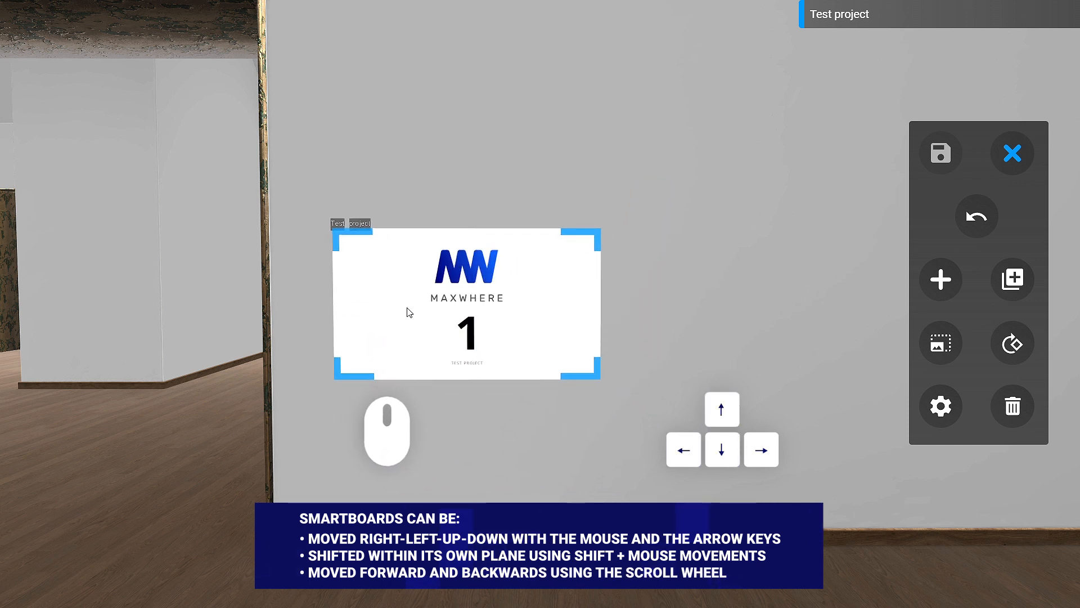
key("Right")
key("Left")
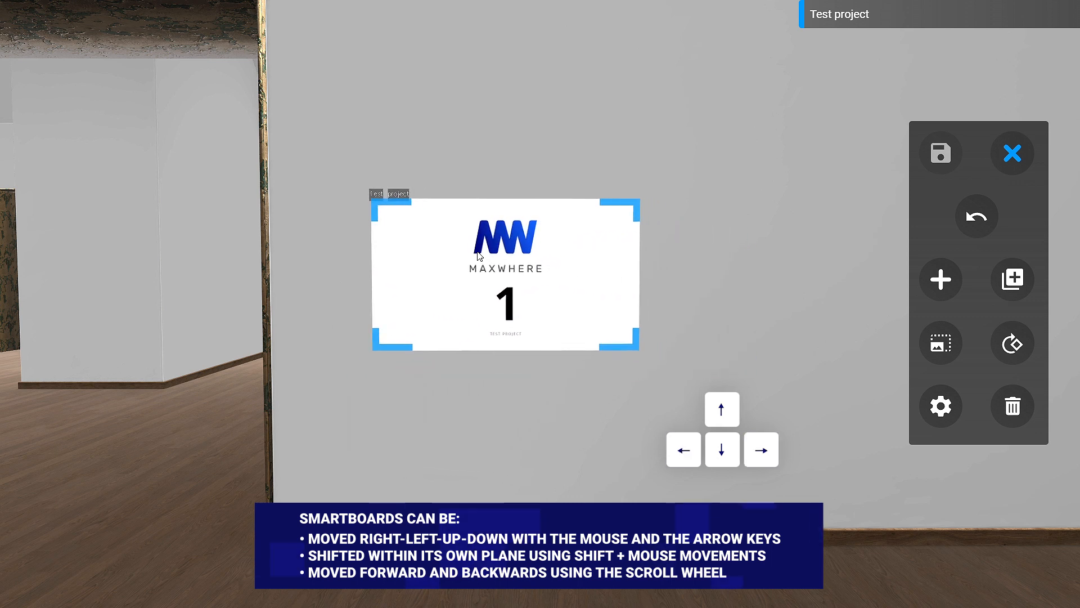
left_click_drag(493, 258, 438, 228, "shift")
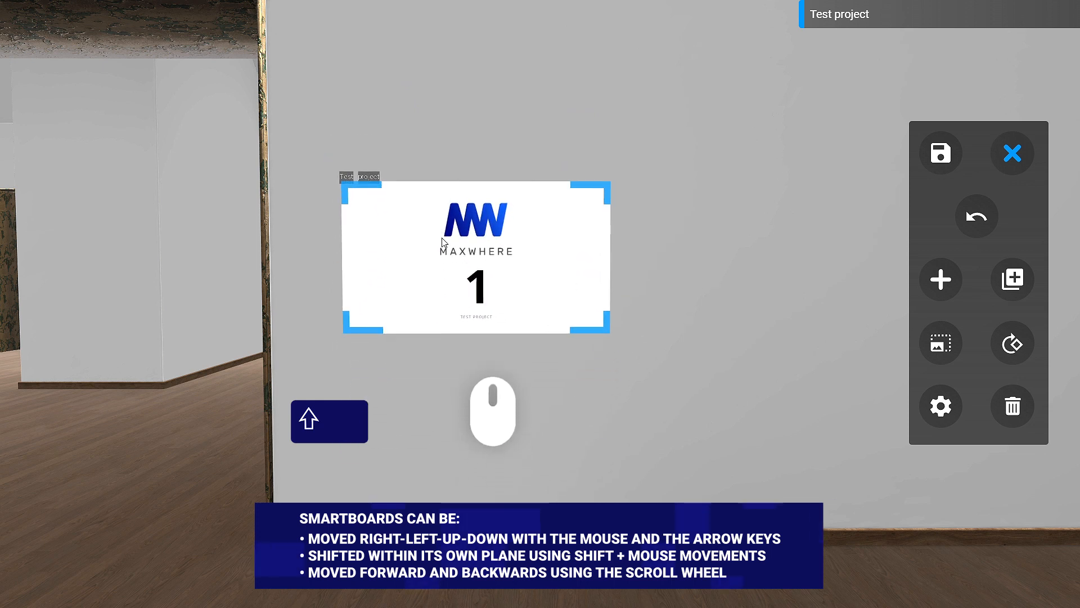
Move the smartboard forward away from the wall and back towards it.
scroll(478, 254, "up", 4)
scroll(480, 258, "up", 2)
scroll(480, 258, "down", 2)
scroll(479, 254, "down", 1)
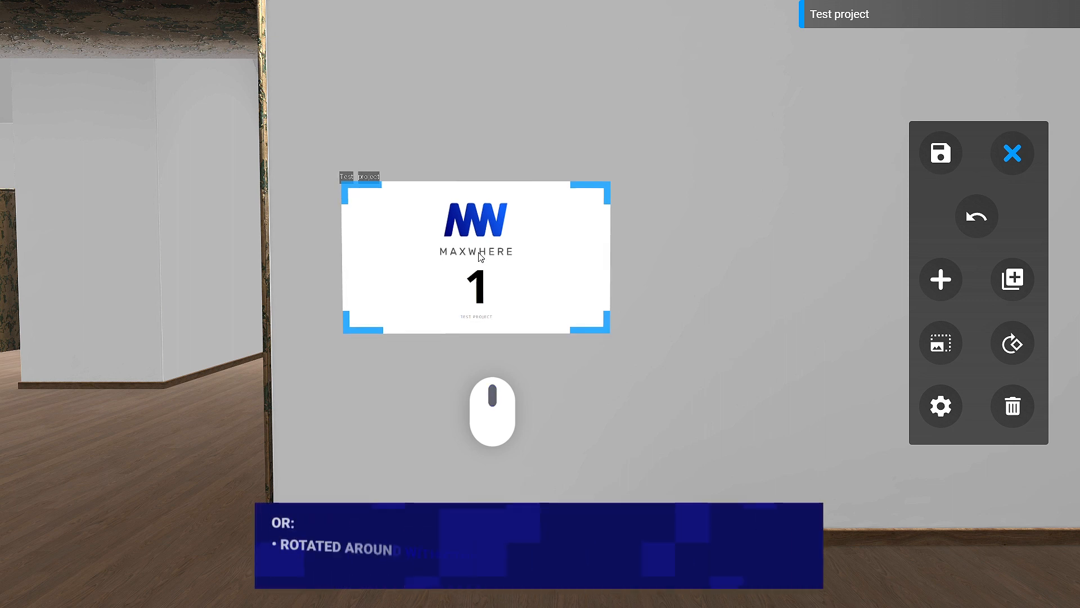
Rotate the smartboard sideways in both directions, tilt it up and down, and return it flat to the wall.
key("ctrl+Right")
key("ctrl+Left")
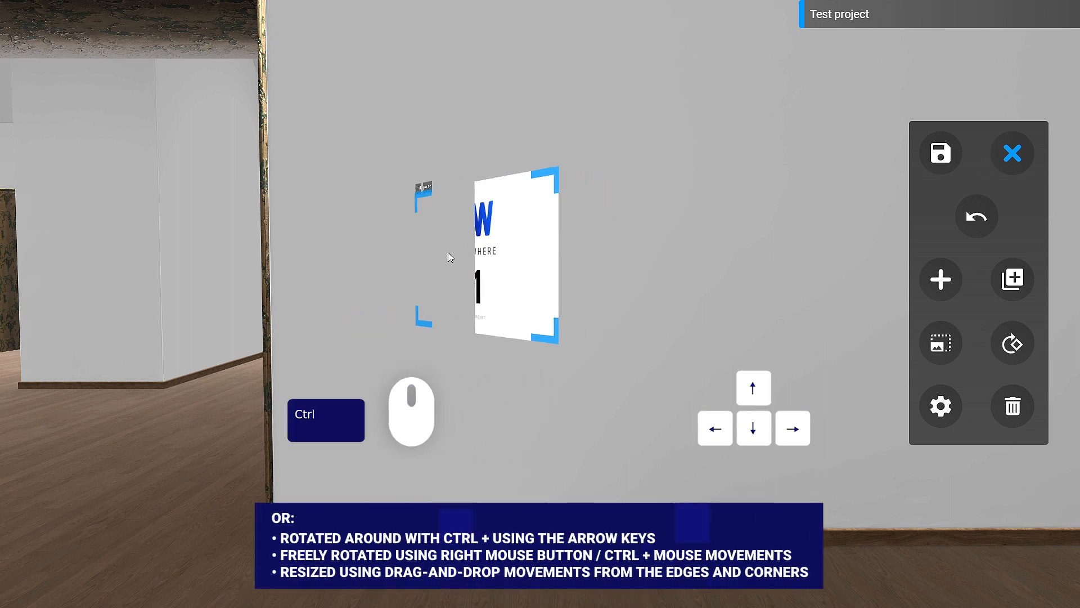
key("ctrl+Right")
key("ctrl+Left")
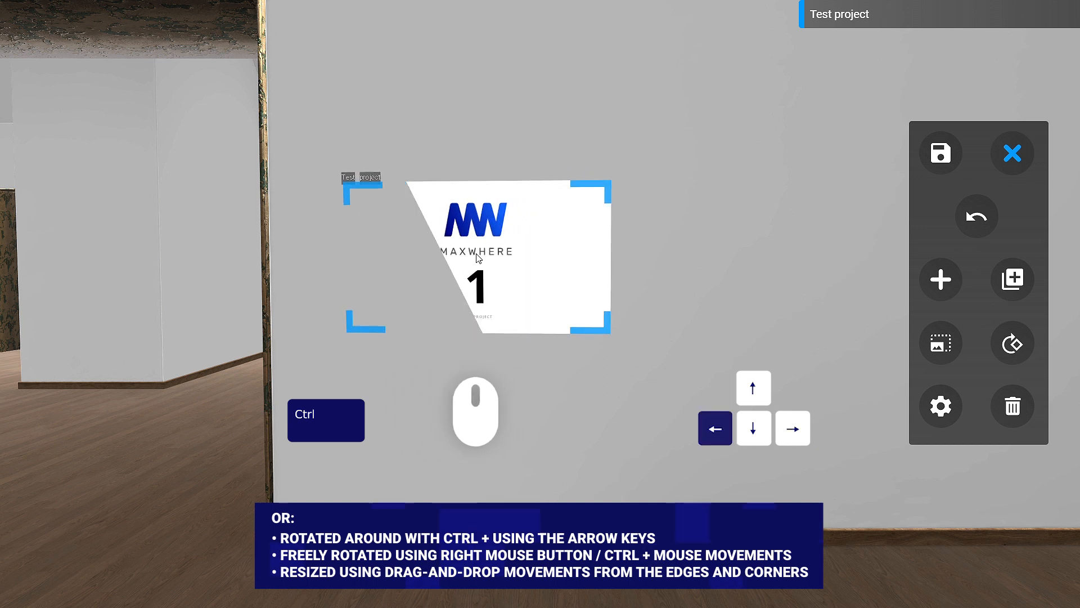
key("ctrl+Up")
key("ctrl+Down")
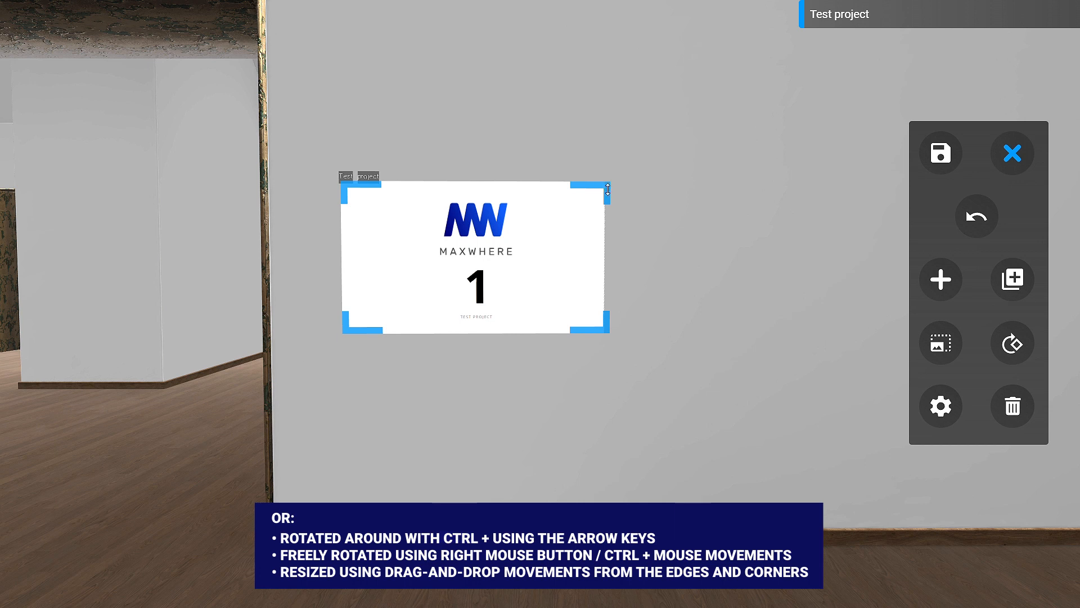
Resize smartboard 1 freehand from its edge and corner in both directions, then undo the last change.
left_click_drag(612, 187, 567, 185)
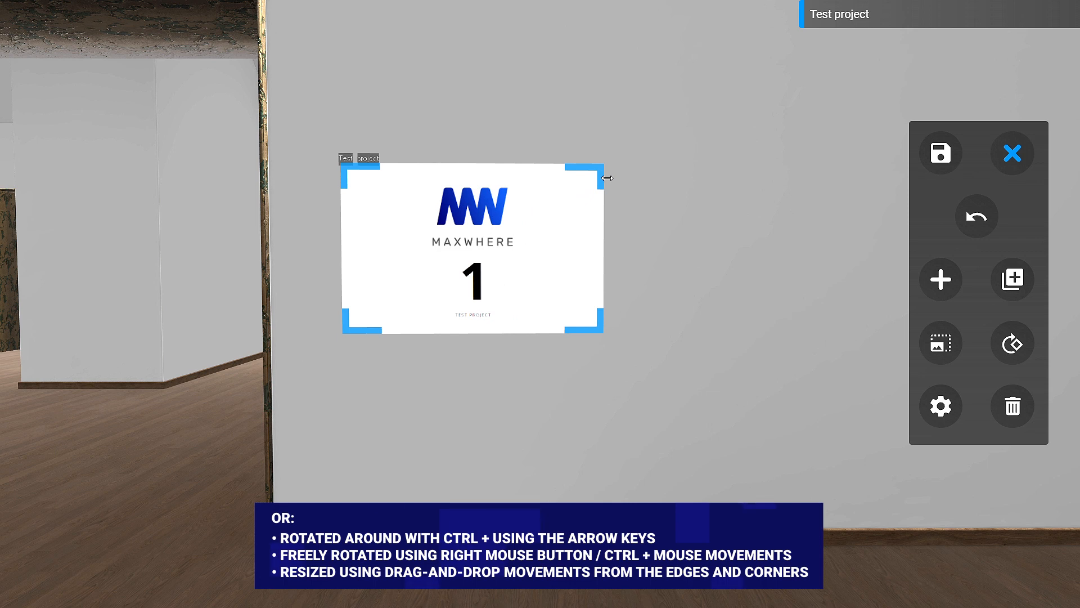
left_click_drag(588, 172, 608, 204)
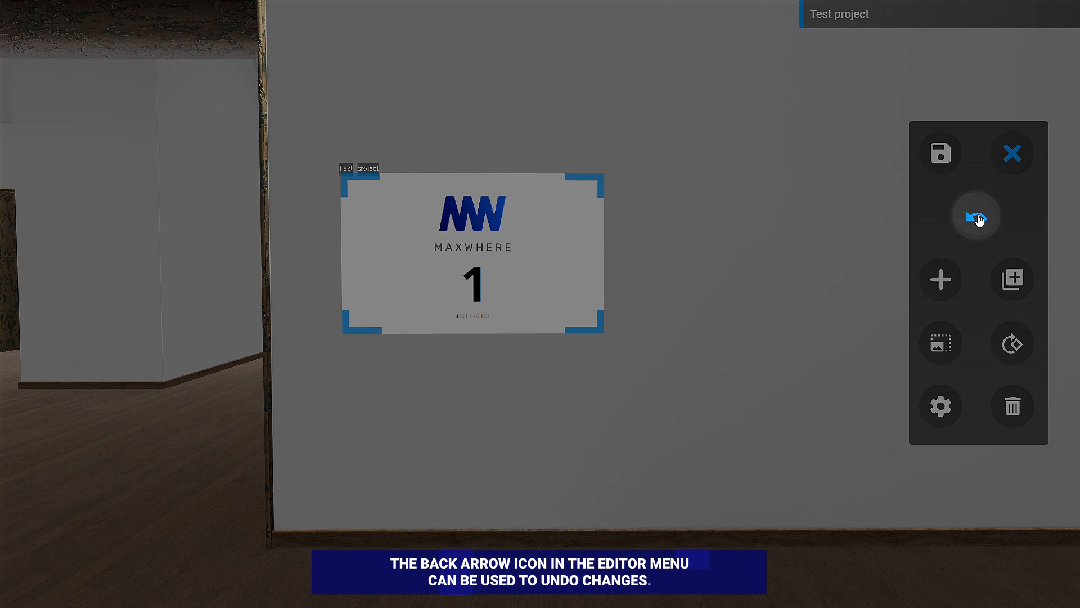
left_click(978, 220)
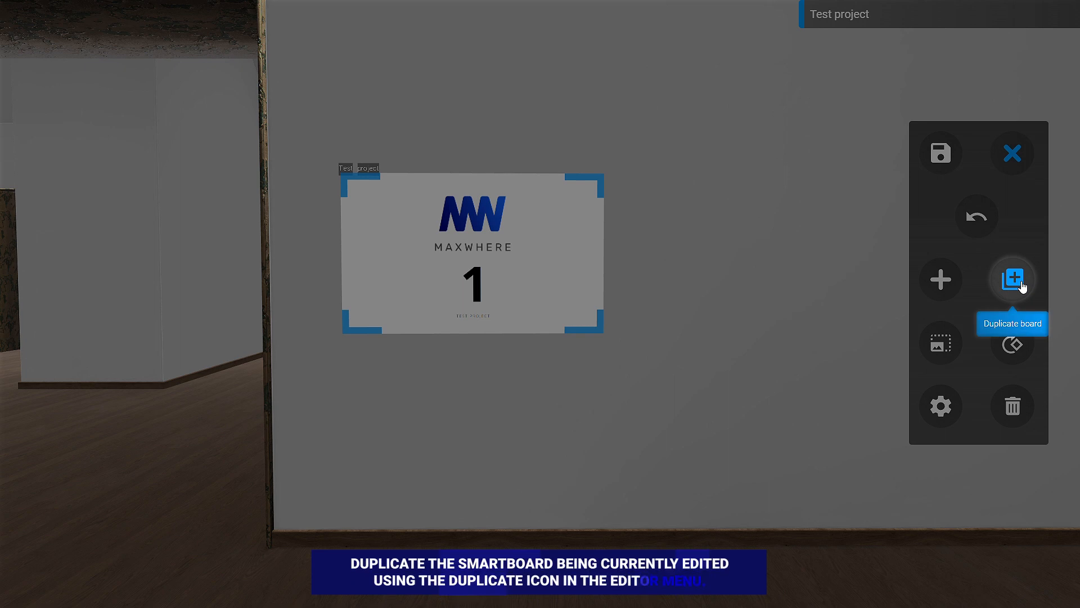
Duplicate smartboard 1 directly to its right with 0 cm padding and apply the A4 ratio to the copy.
left_click(1022, 287)
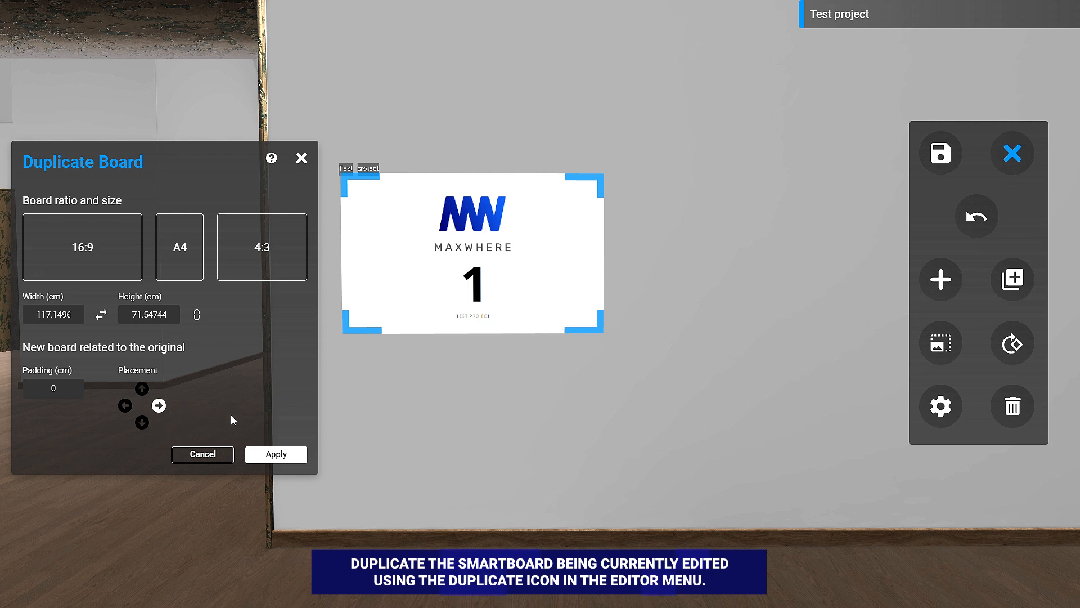
left_click(276, 456)
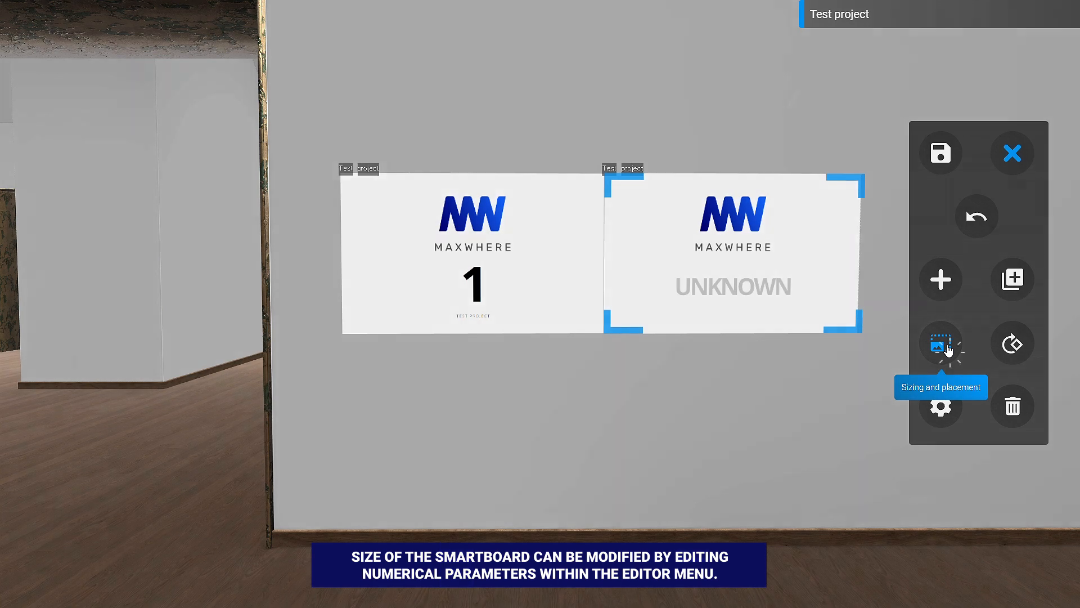
left_click(948, 349)
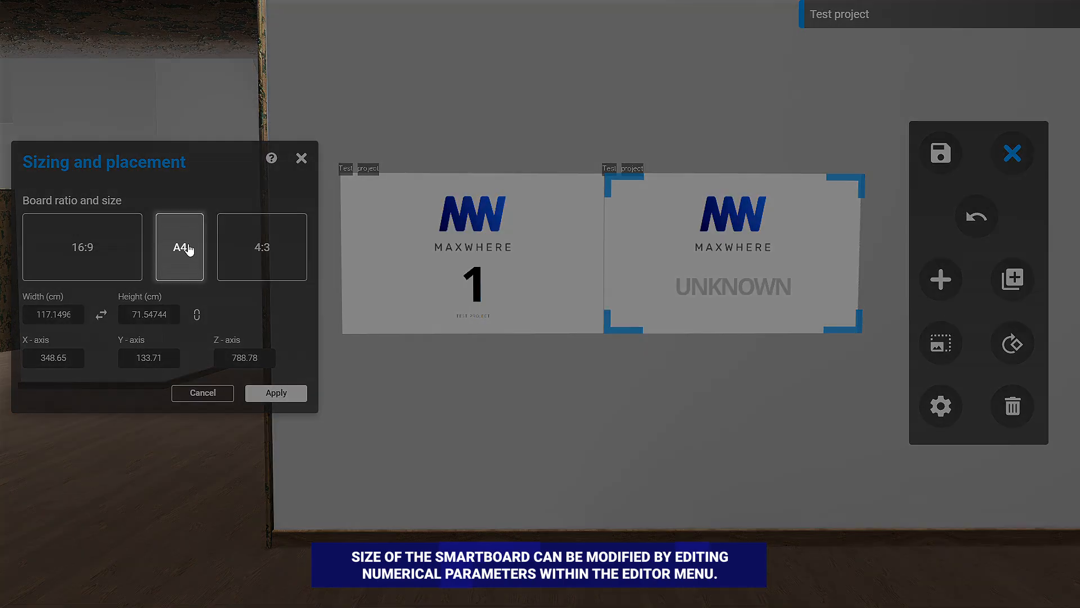
left_click(184, 246)
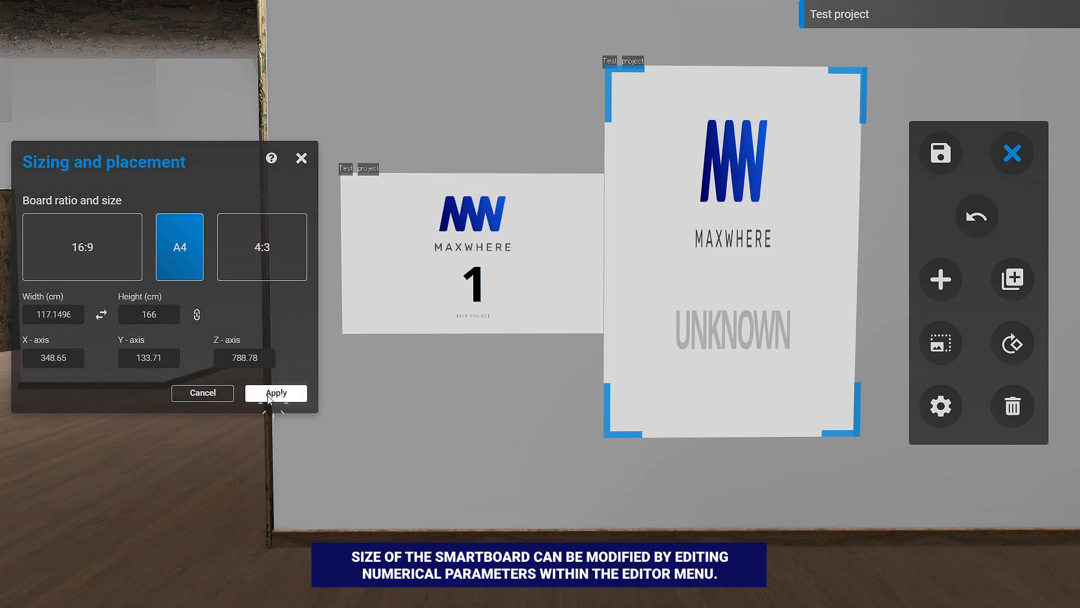
left_click(271, 394)
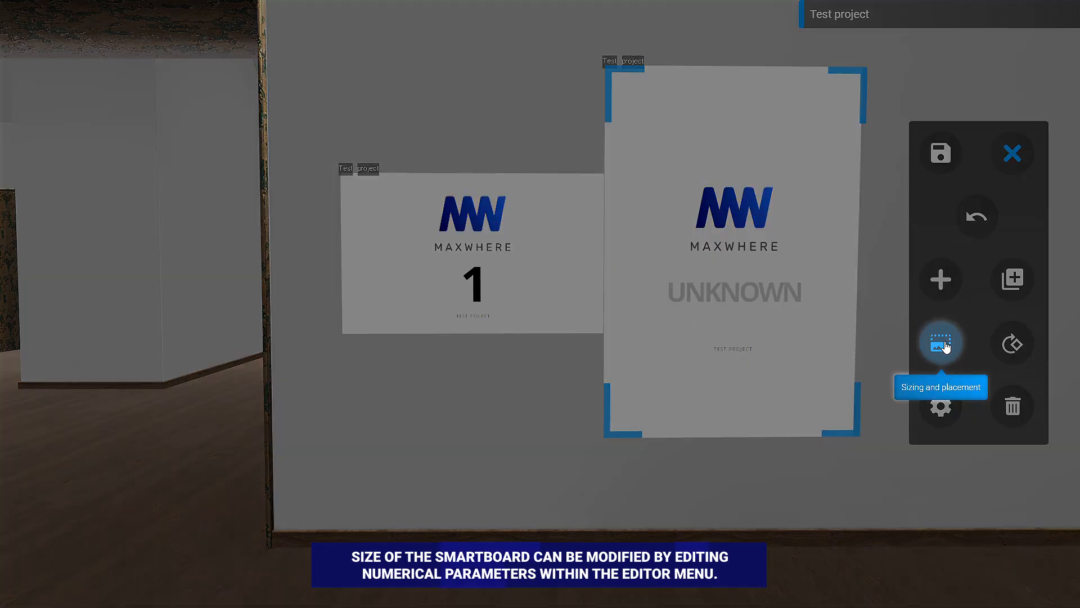
Resize the duplicated smartboard to 200 cm wide and 200 cm high and apply the new size.
left_click(944, 345)
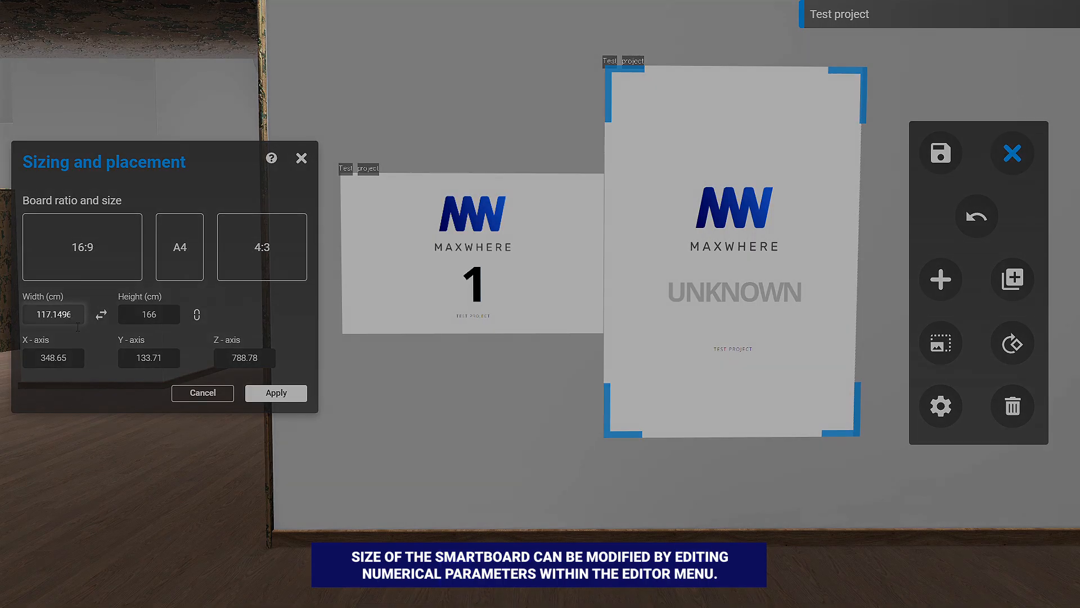
left_click(53, 314)
left_click_drag(34, 319, 3, 319)
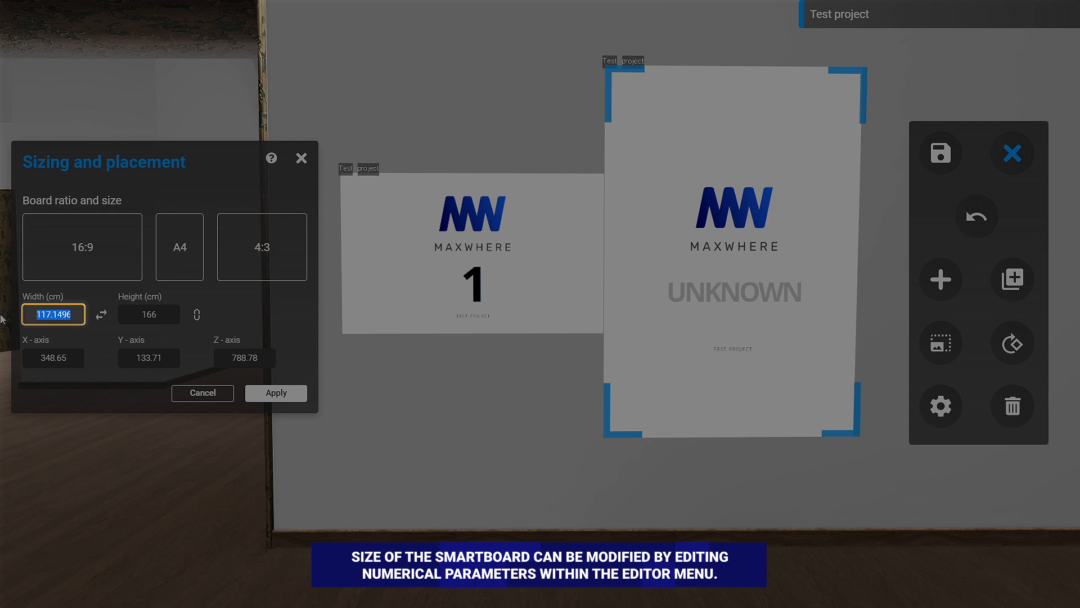
type("200")
key("Tab")
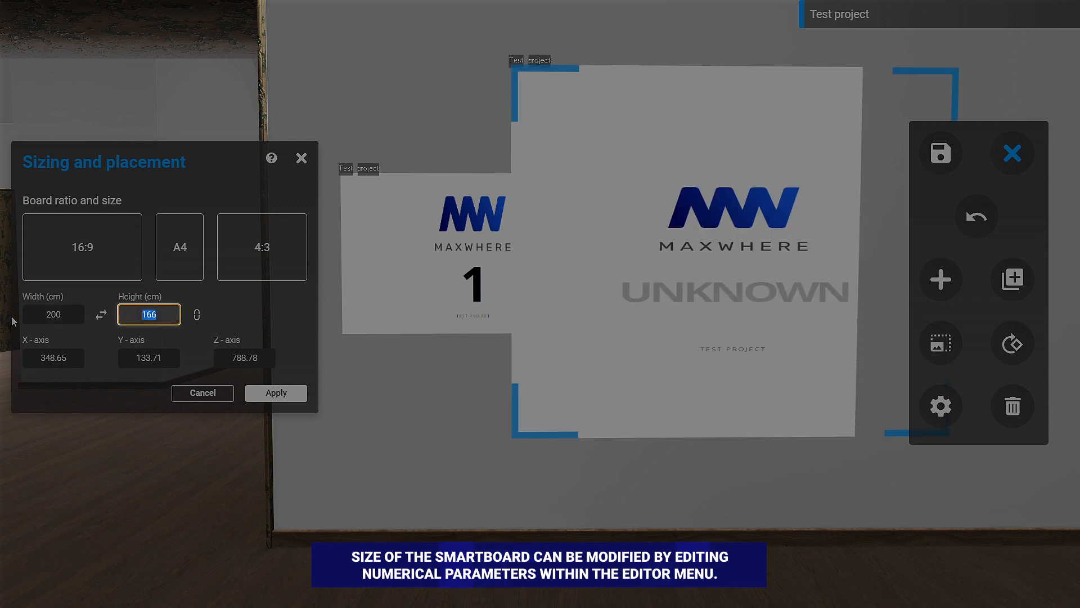
type("200")
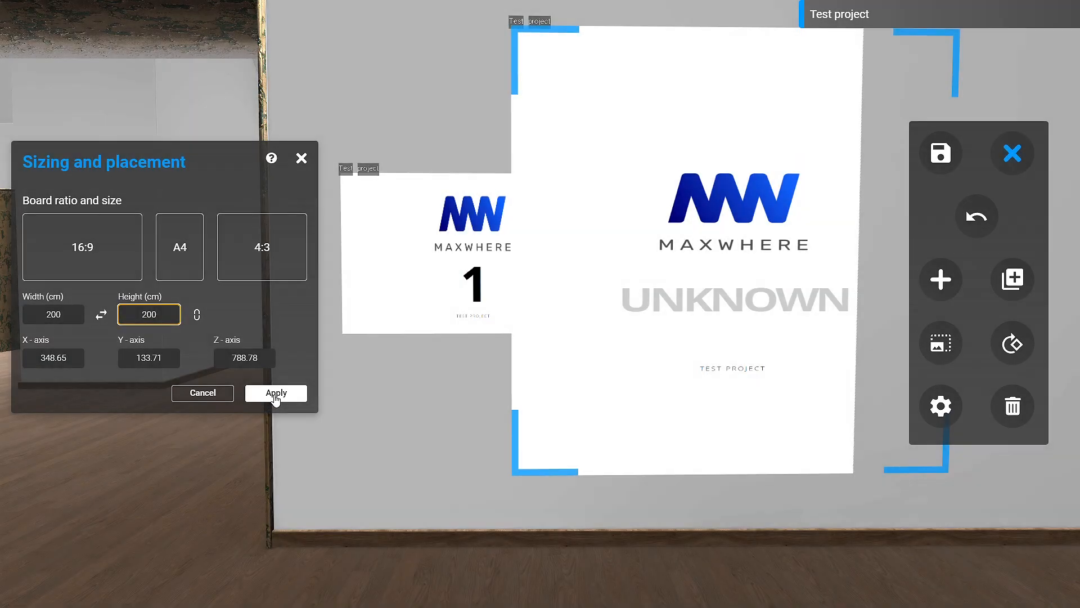
left_click(276, 394)
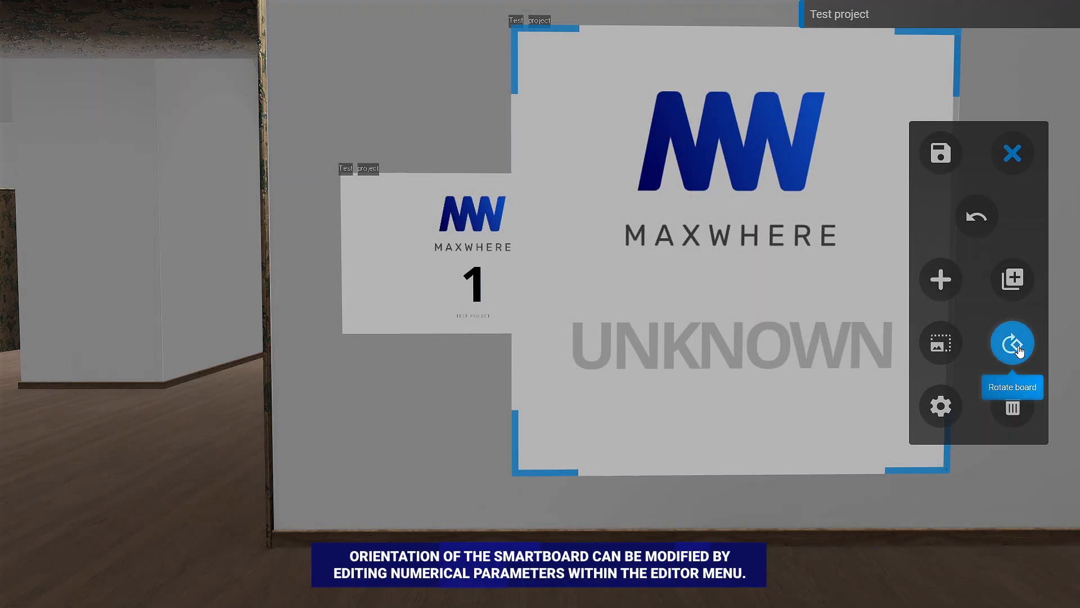
Rotate the duplicated smartboard to 45° vertically and 30° clockwise.
left_click(1018, 348)
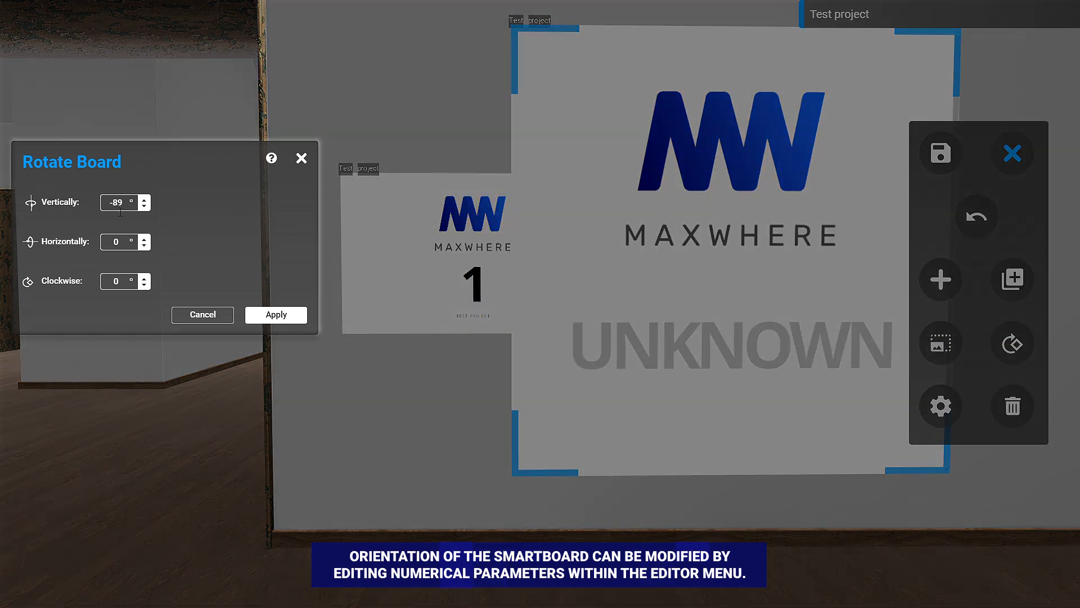
double_click(121, 208)
type("45")
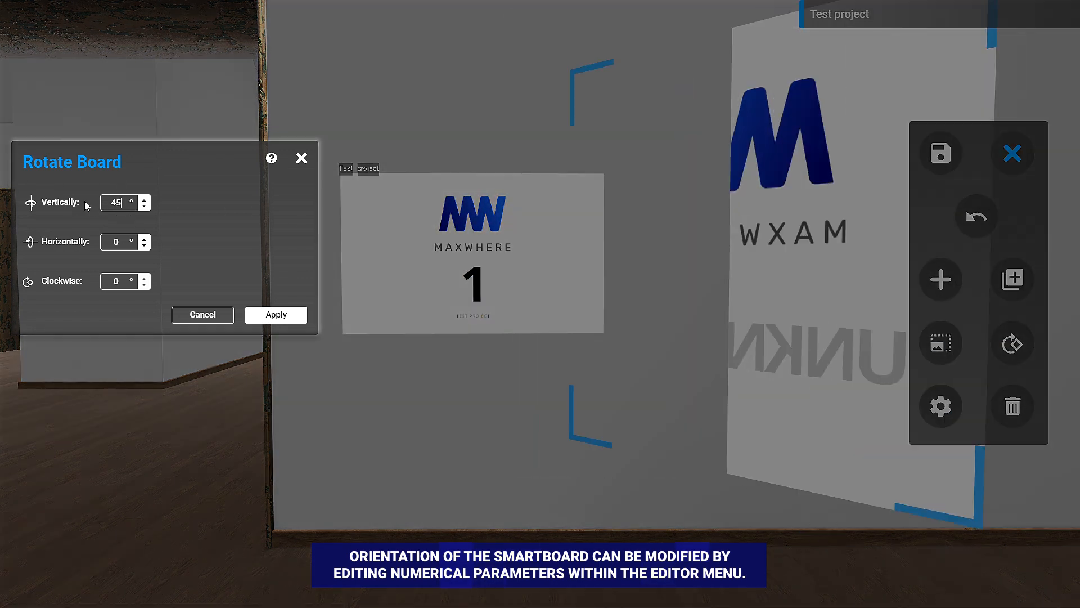
left_click(103, 248)
double_click(119, 281)
type("30")
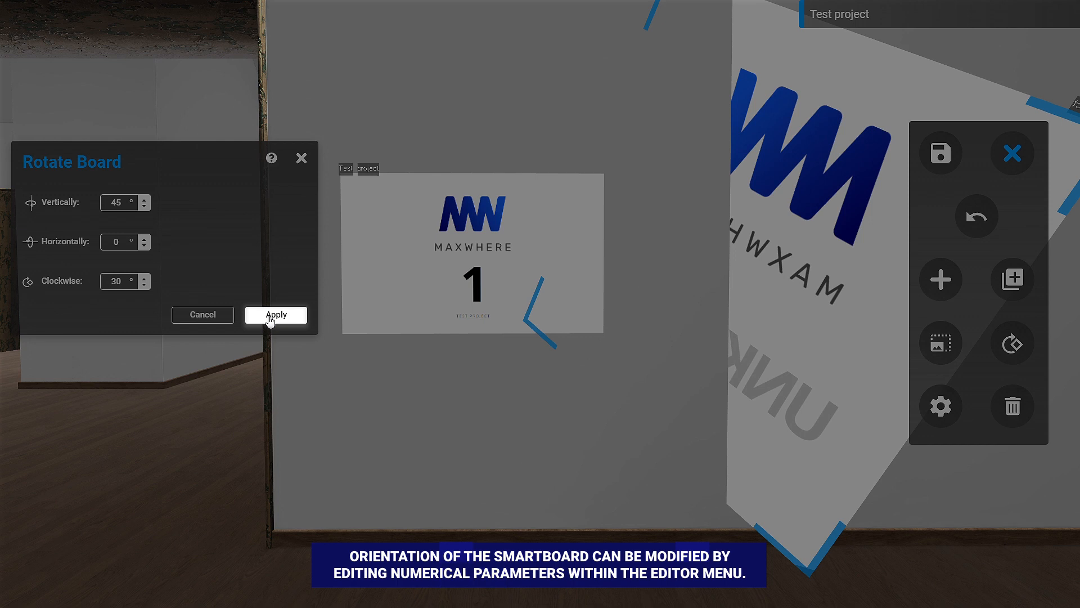
left_click(274, 316)
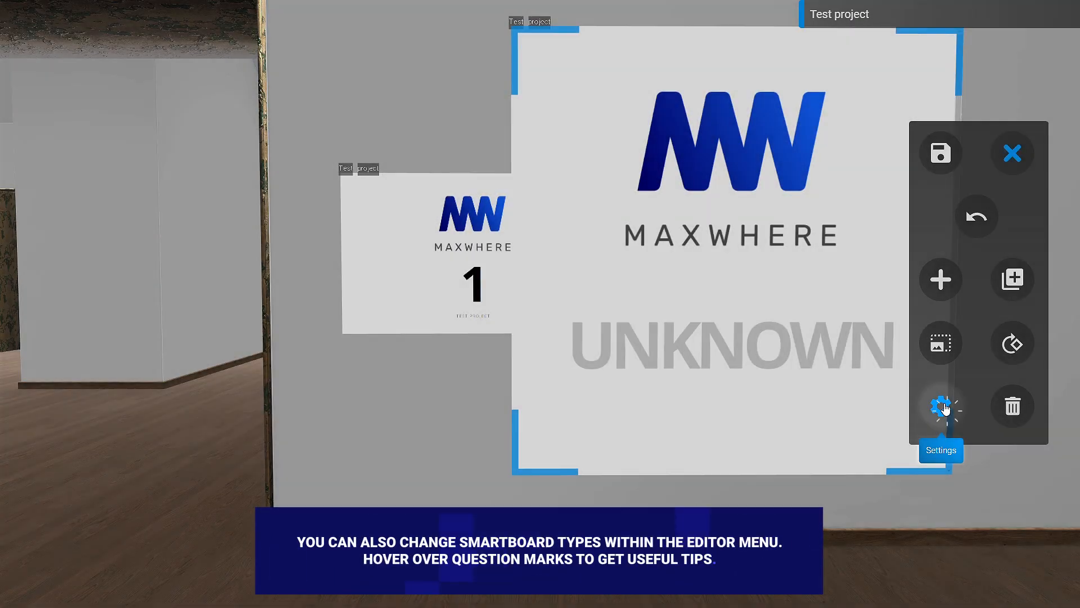
Examine the duplicated smartboard's available board types and advanced settings with their help tips, leaving them unapplied.
left_click(947, 408)
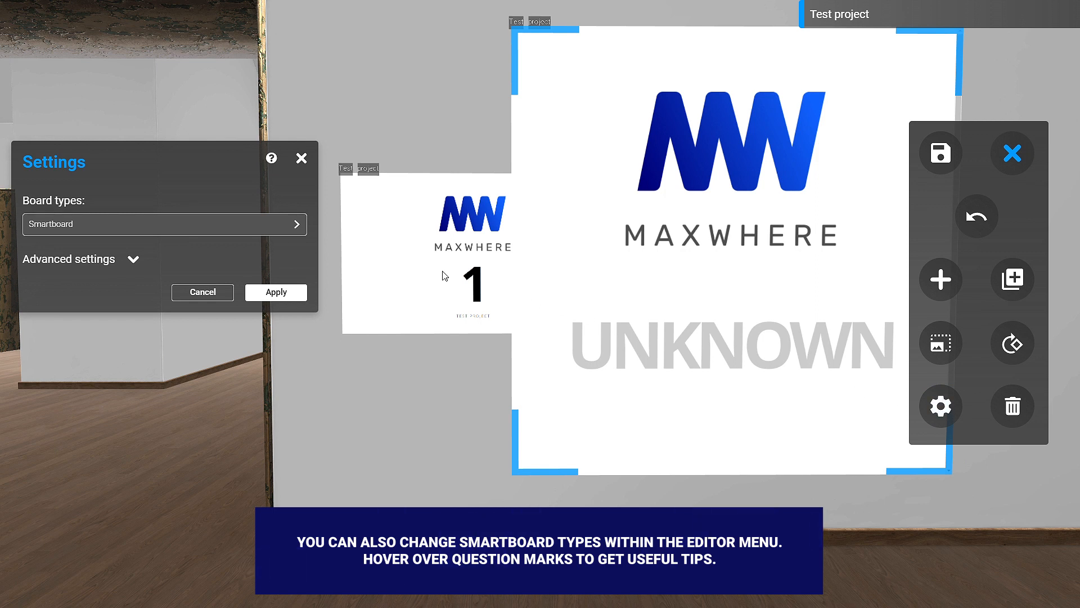
left_click(298, 227)
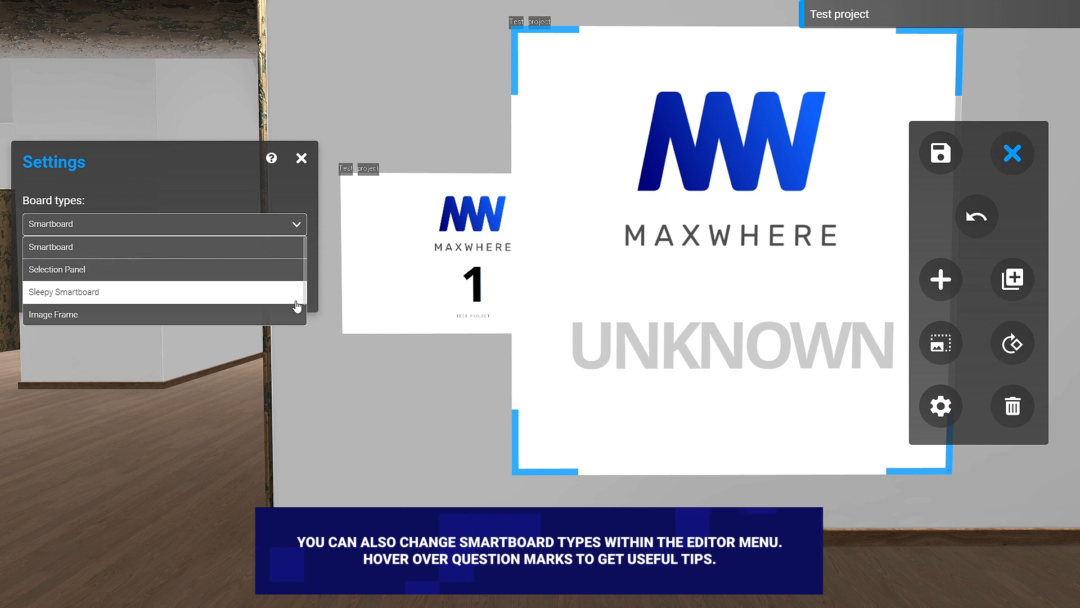
scroll(294, 321, "down", 1)
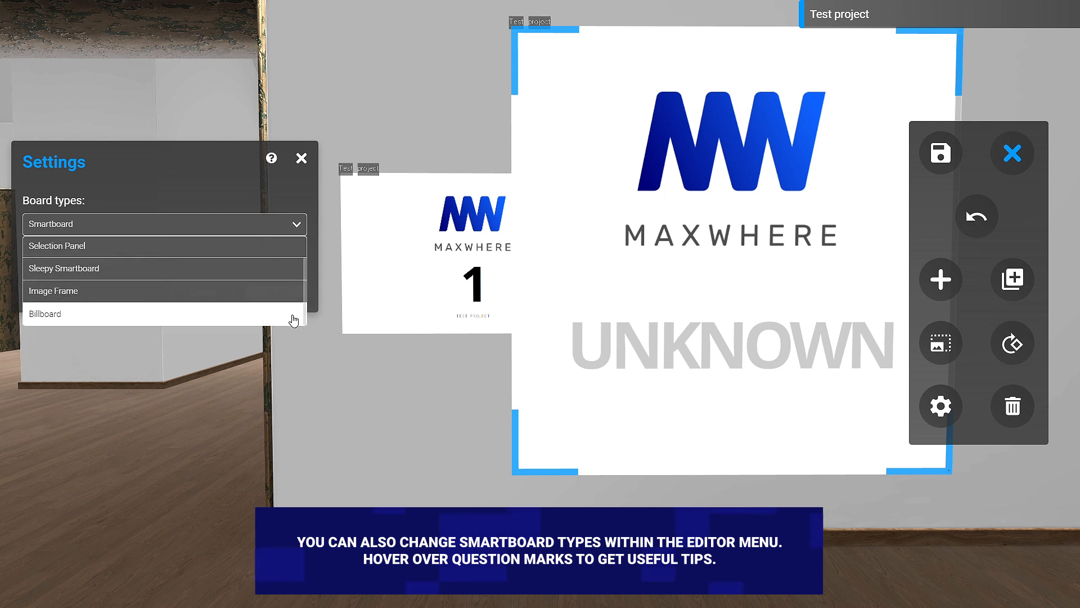
scroll(294, 320, "up", 1)
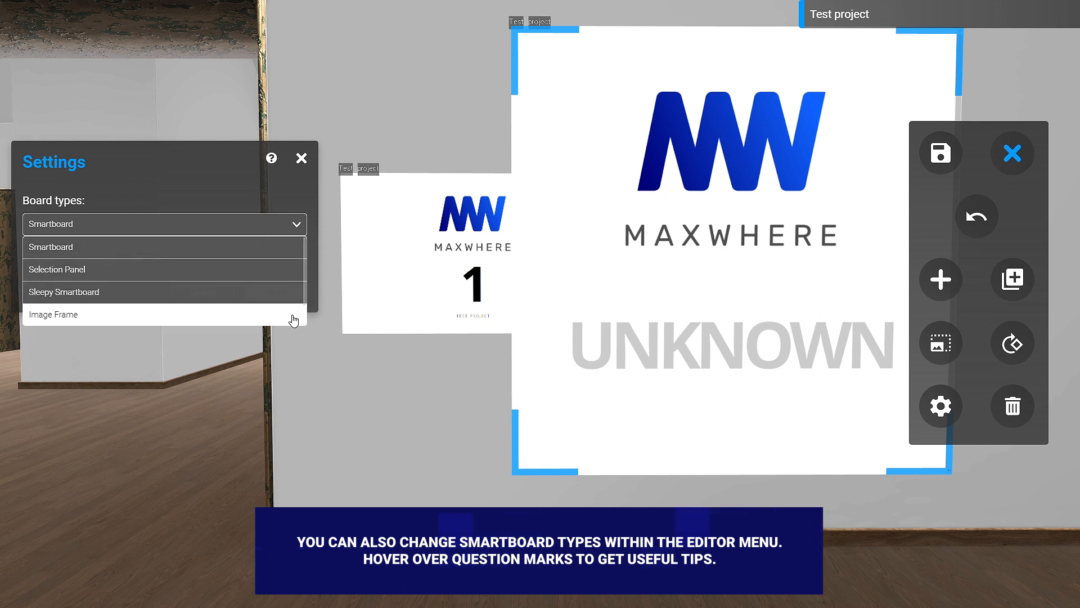
left_click(302, 226)
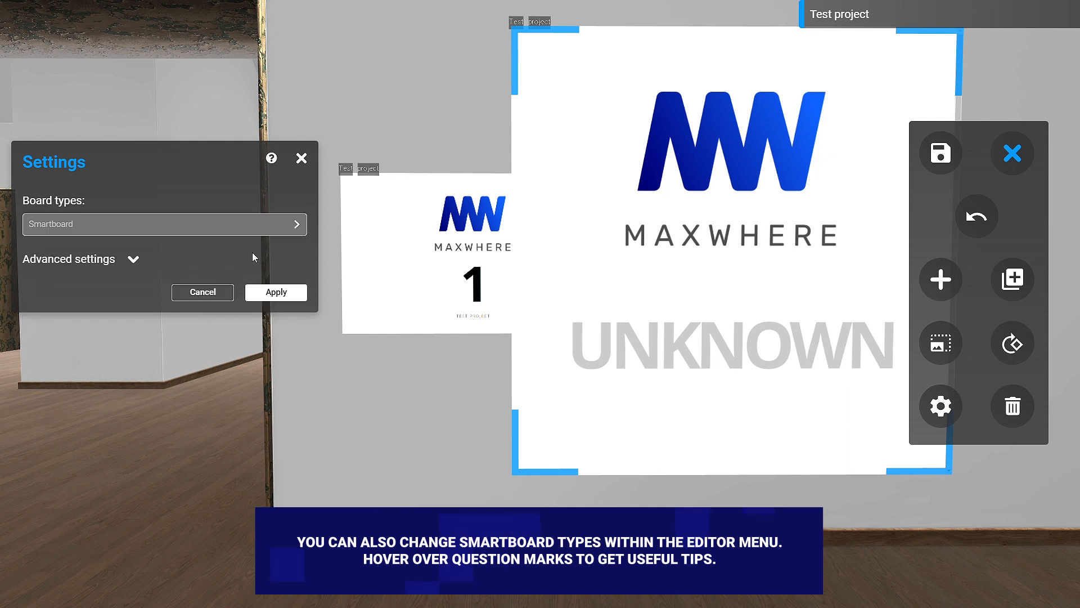
left_click(134, 260)
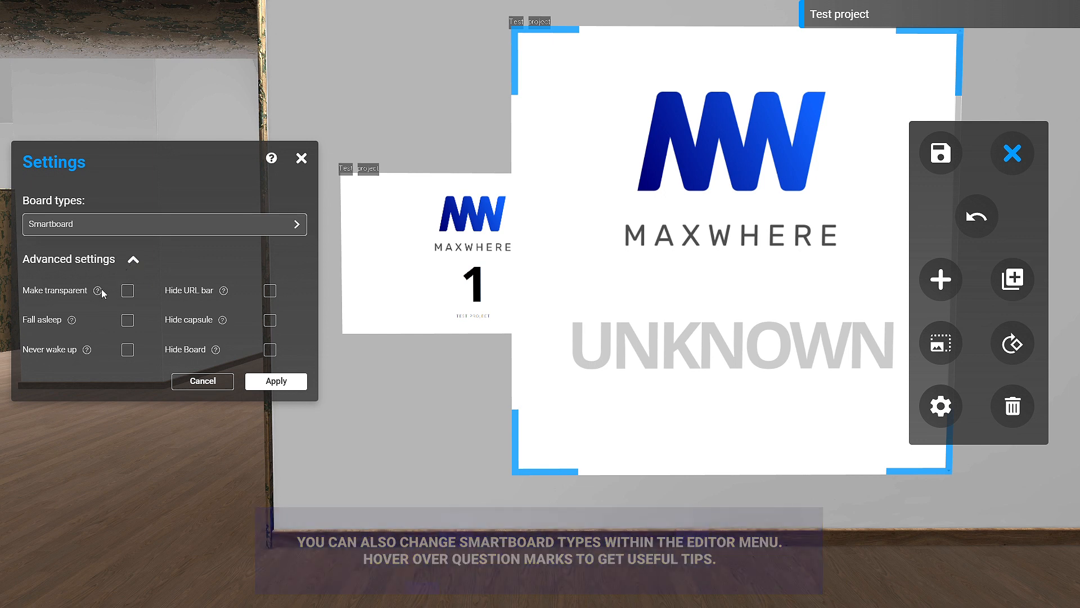
mouse_move(99, 291)
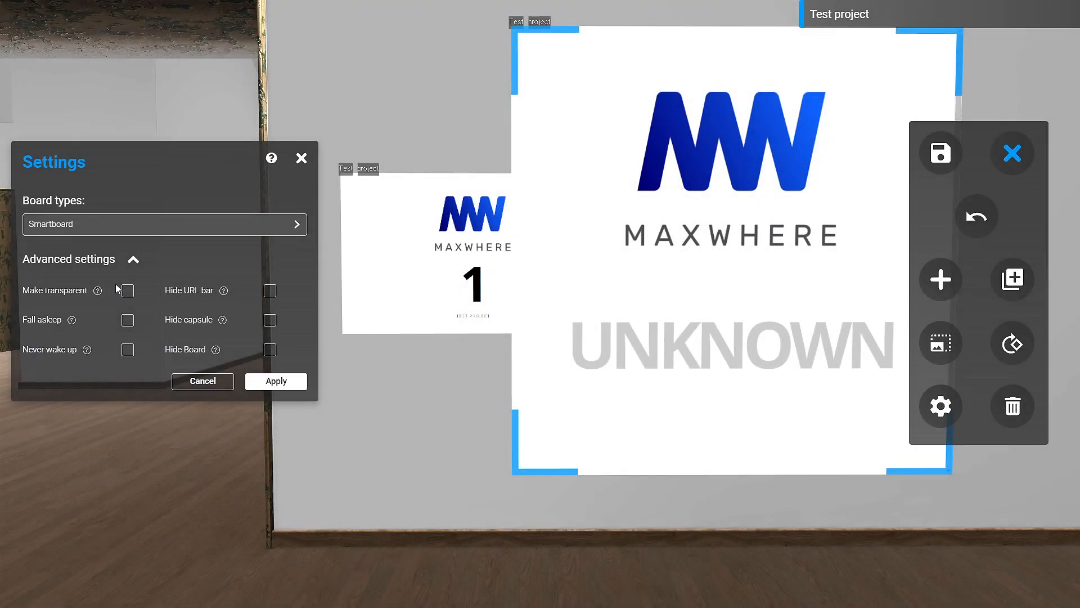
mouse_move(225, 293)
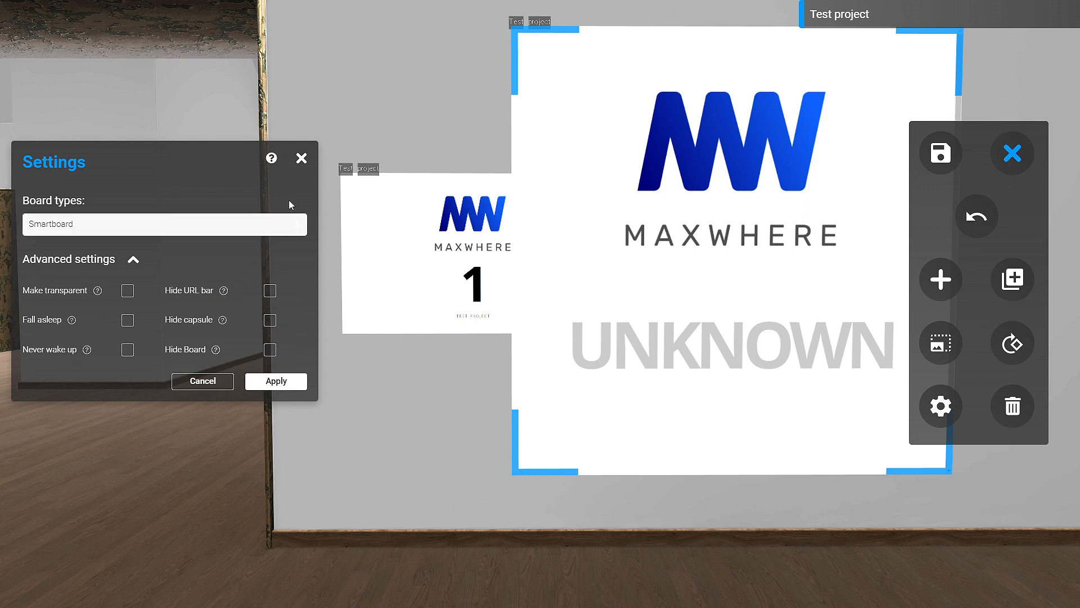
left_click(303, 158)
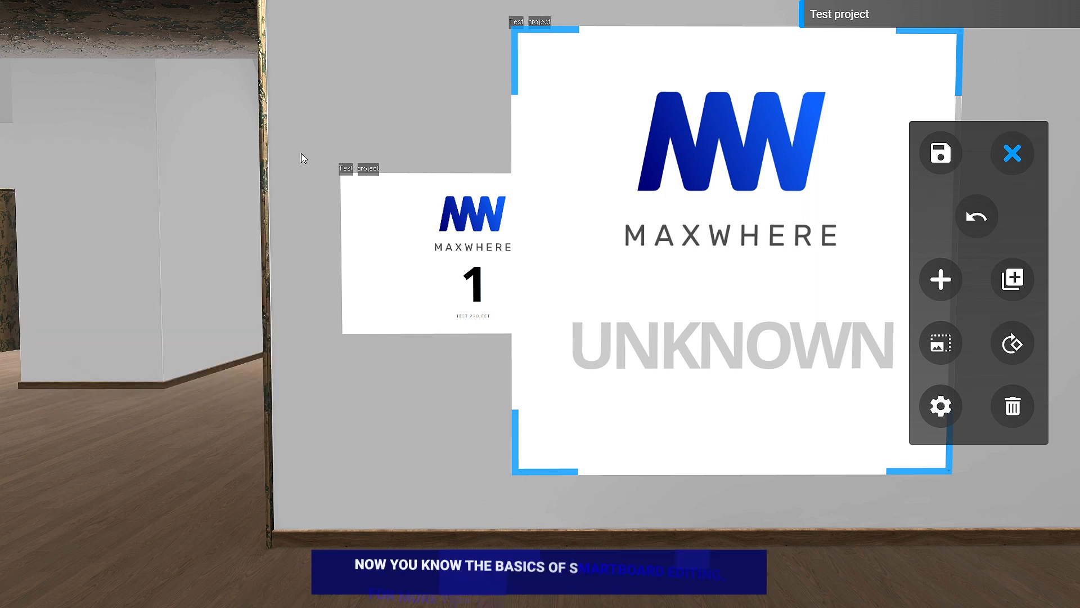
Save the project with both smartboards and exit the Smartboard Editor.
left_click(940, 153)
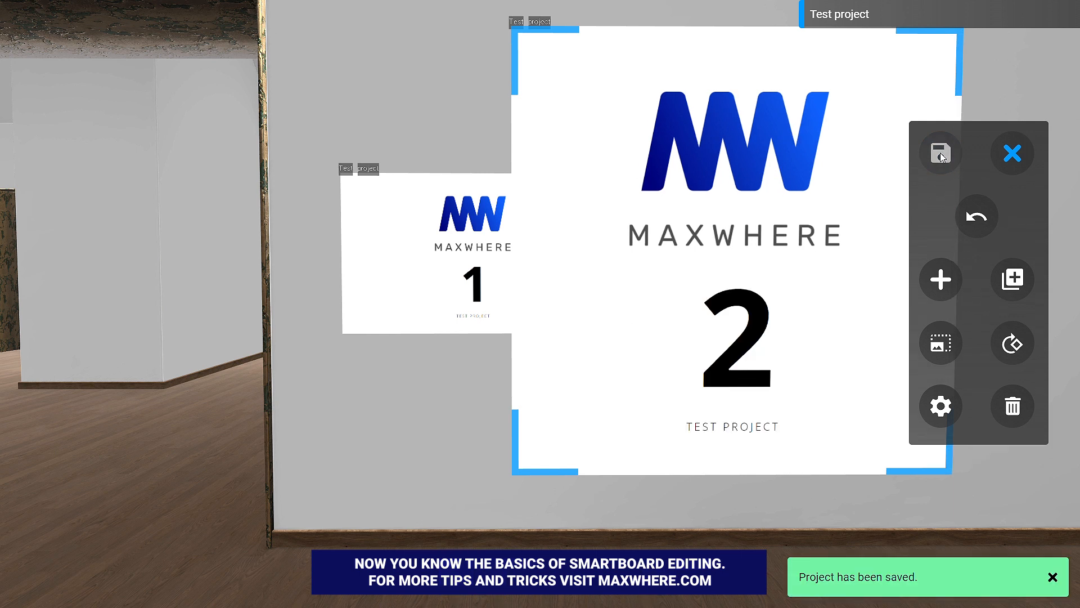
left_click(1016, 155)
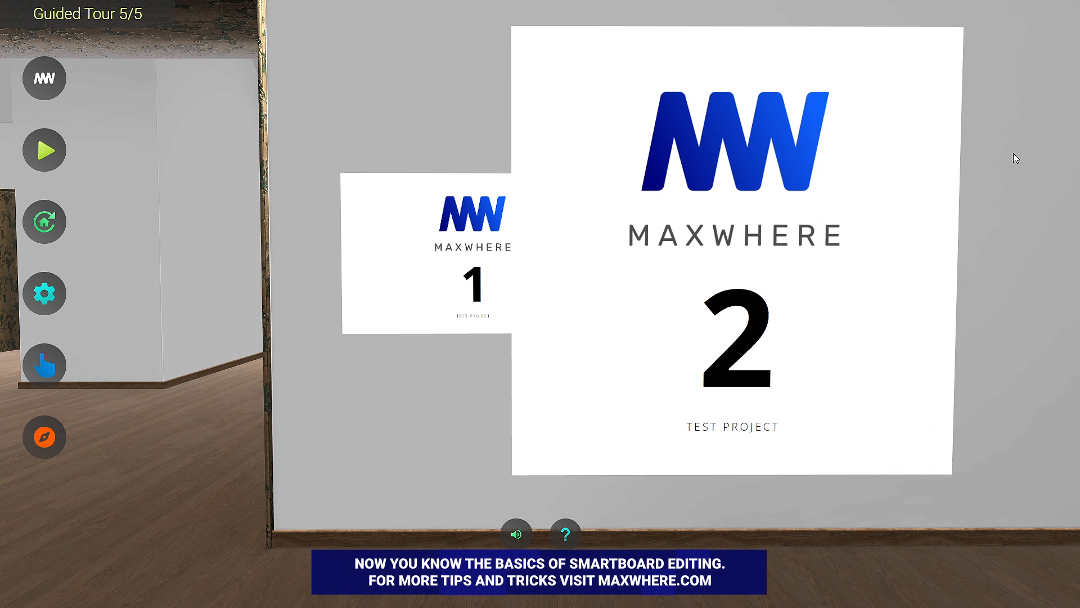